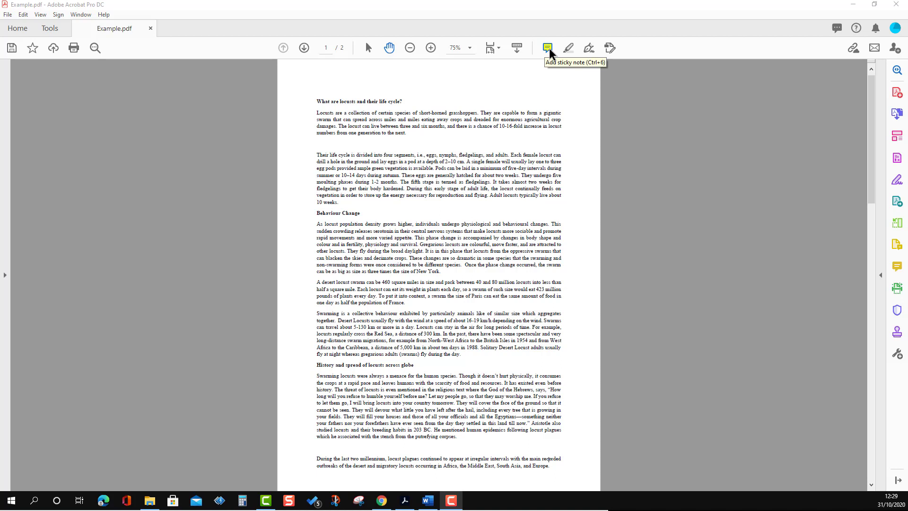
Place an empty sticky note after the first paragraph on page 1 and close its pop-up
left_click(424, 136)
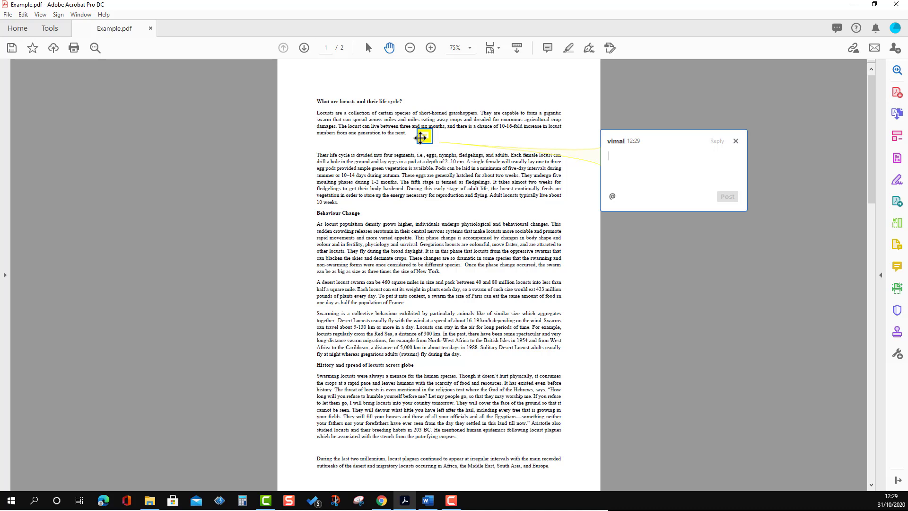
left_click(736, 142)
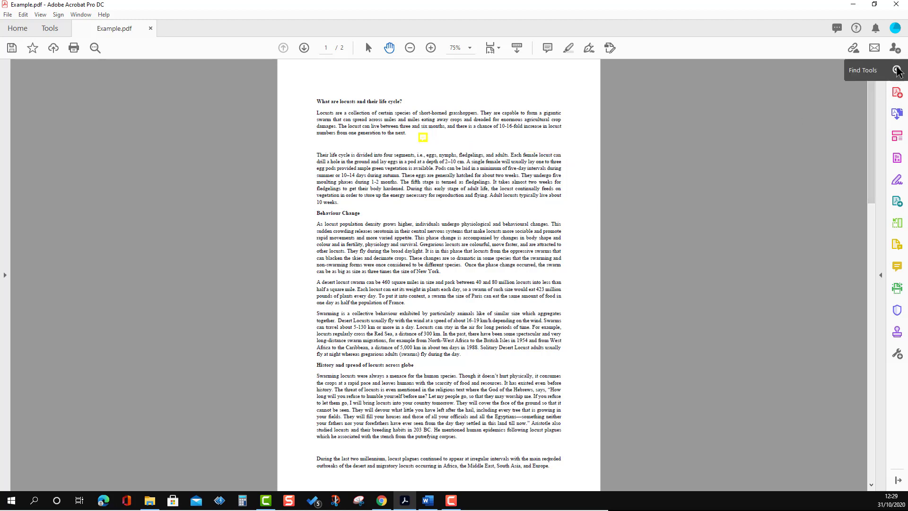
left_click(898, 267)
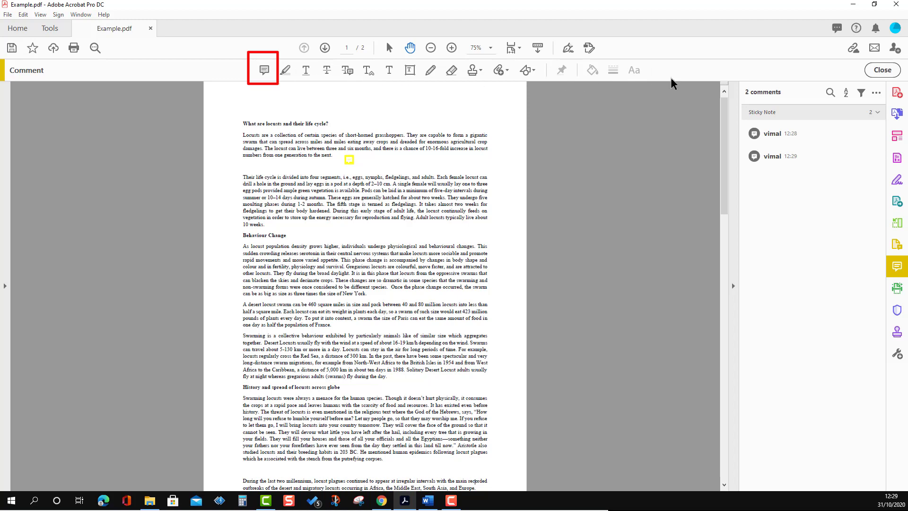
Open the Comment tools from the Tools collection and select the Add sticky note tool
left_click(50, 29)
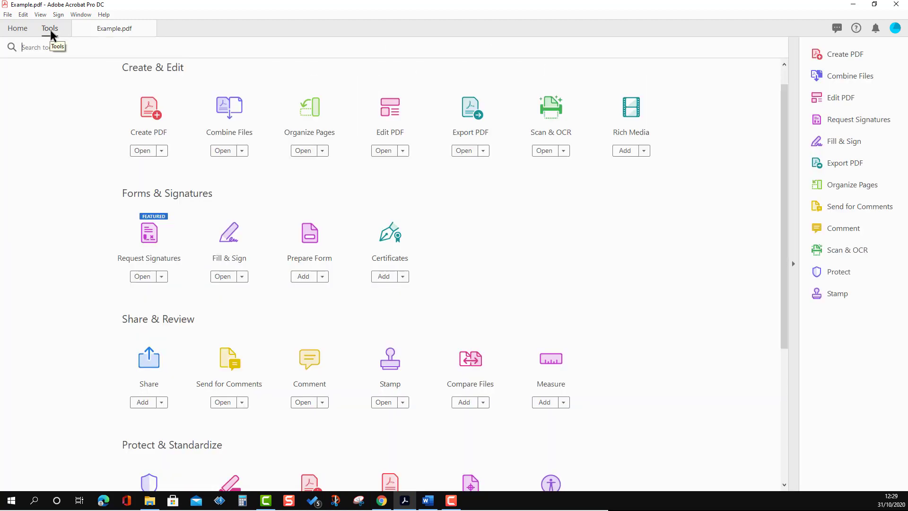
left_click(311, 369)
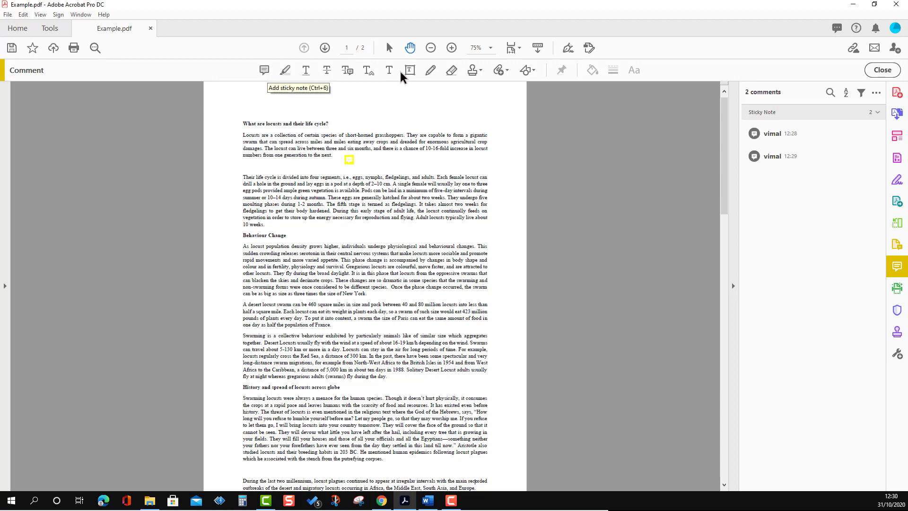
left_click(261, 70)
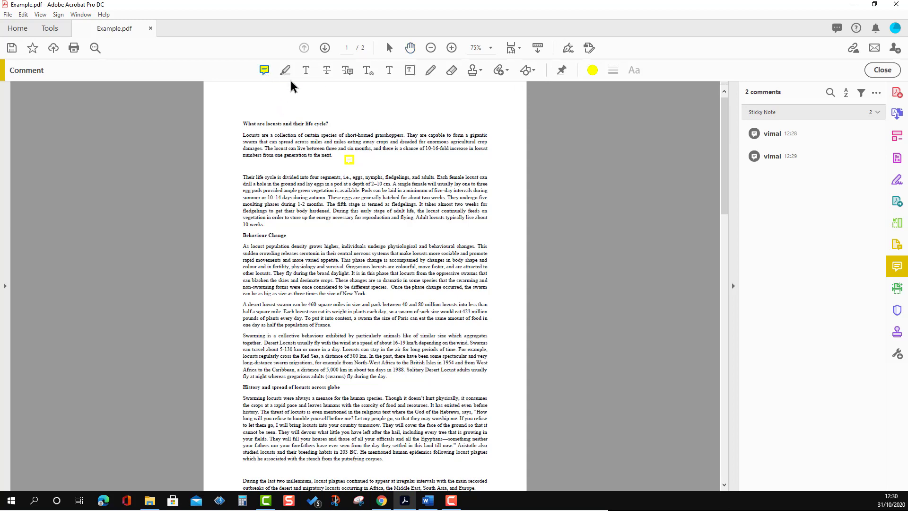
Choose dark yellow for new notes and place a note above the Behaviour Change heading
left_click(593, 71)
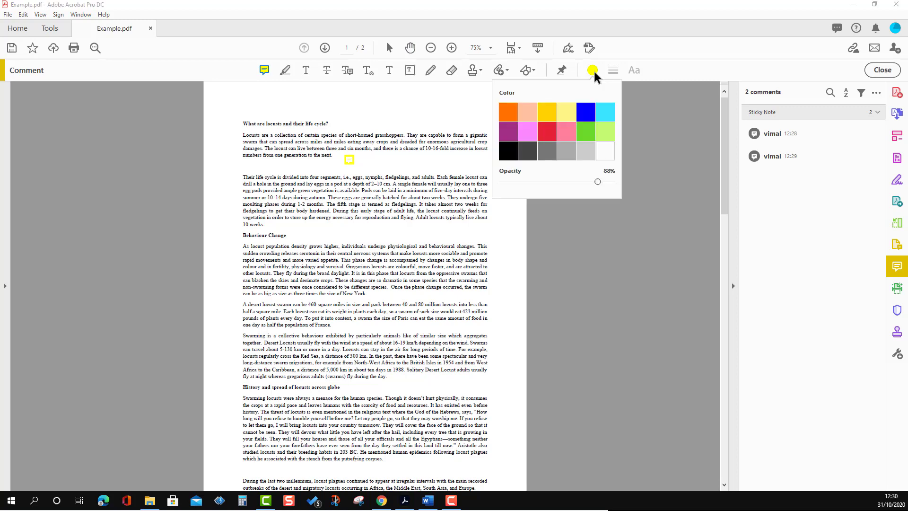
left_click(550, 113)
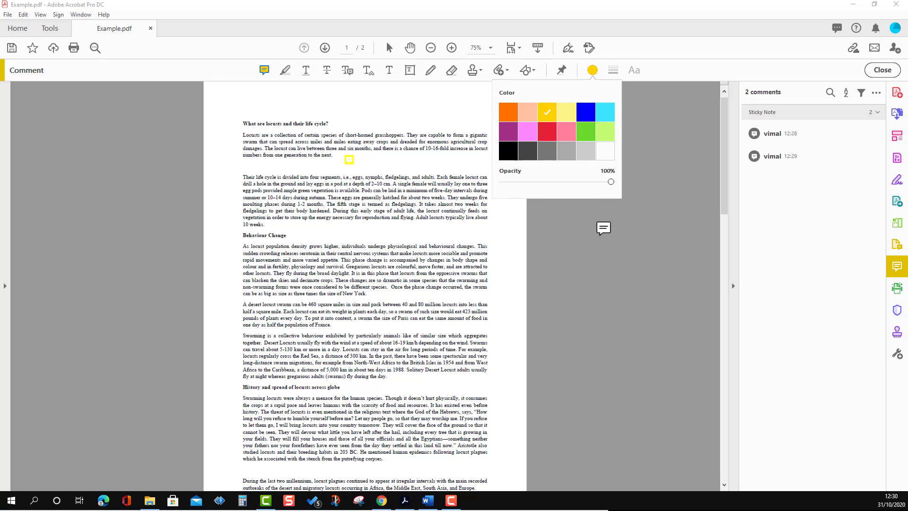
left_click(315, 230)
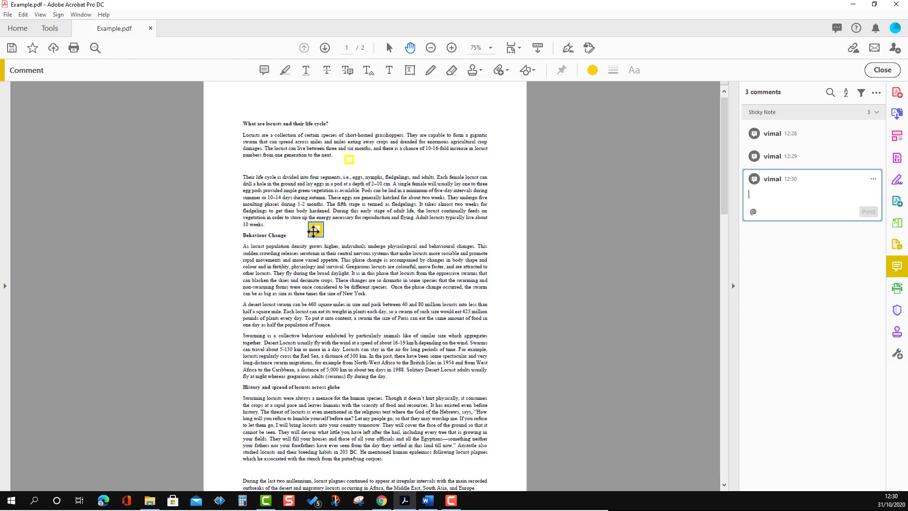
Recolour the new sticky note green at 100% opacity and deselect it
left_click(594, 72)
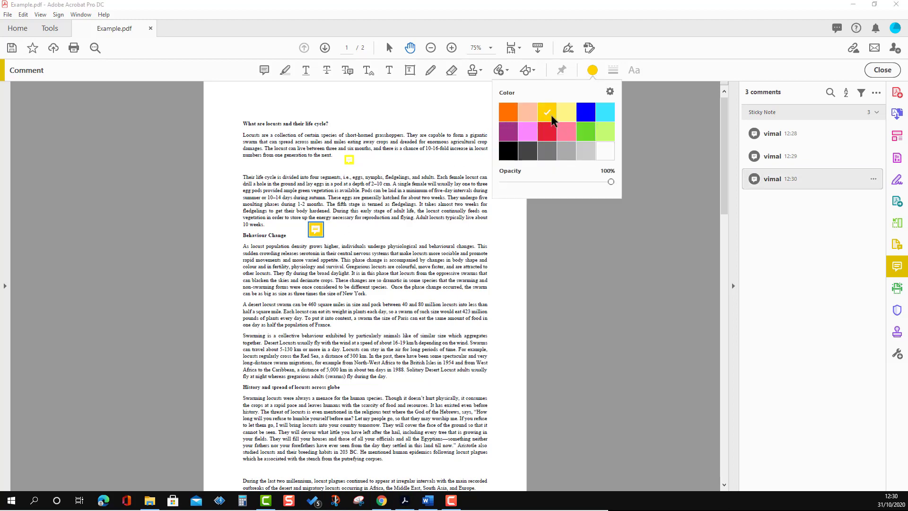
left_click(589, 129)
left_click(503, 183)
left_click(498, 255)
left_click(497, 256)
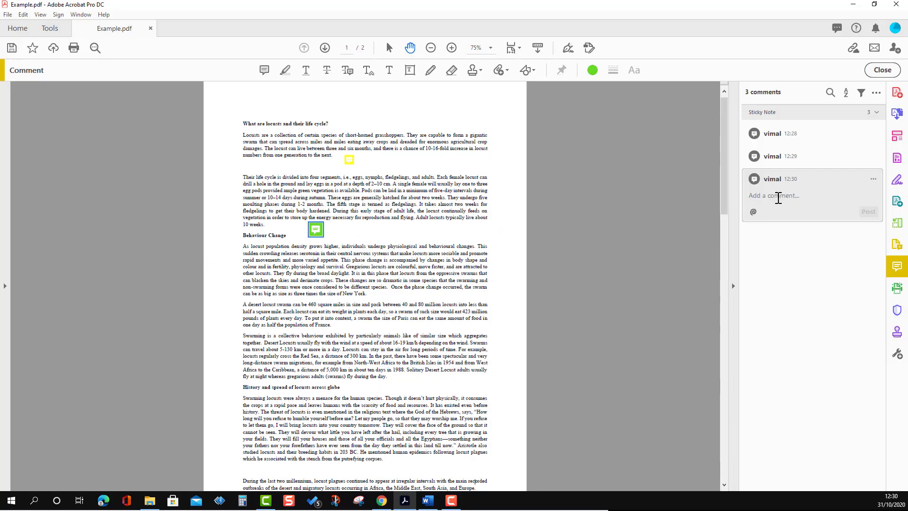
Enter 'Comment1' in the green note's comment box in the Comments panel and post it
left_click(769, 197)
type("Comment1")
left_click(867, 212)
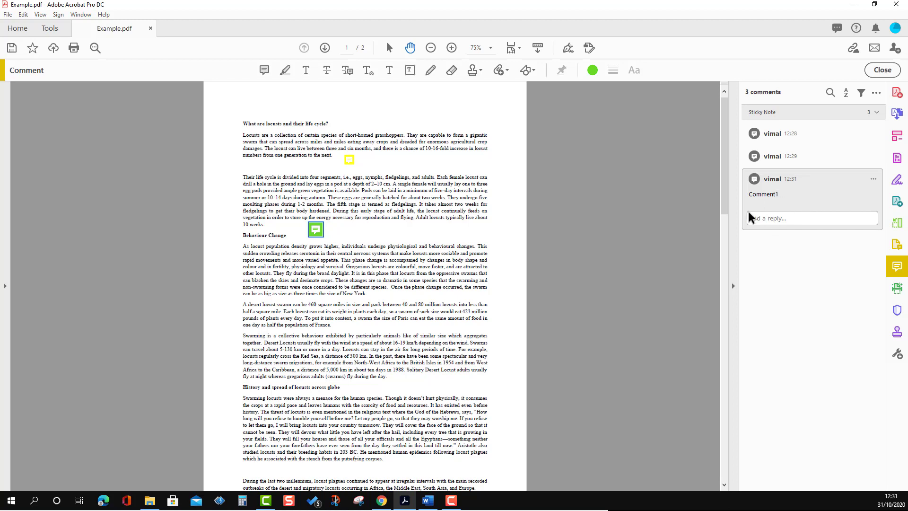
Hide the Comment app and close the green note's pop-up
right_click(316, 230)
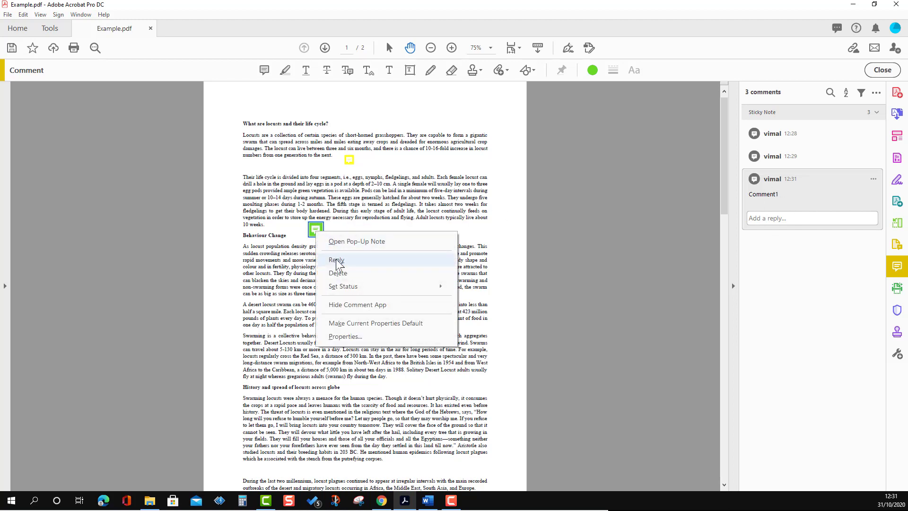
left_click(355, 305)
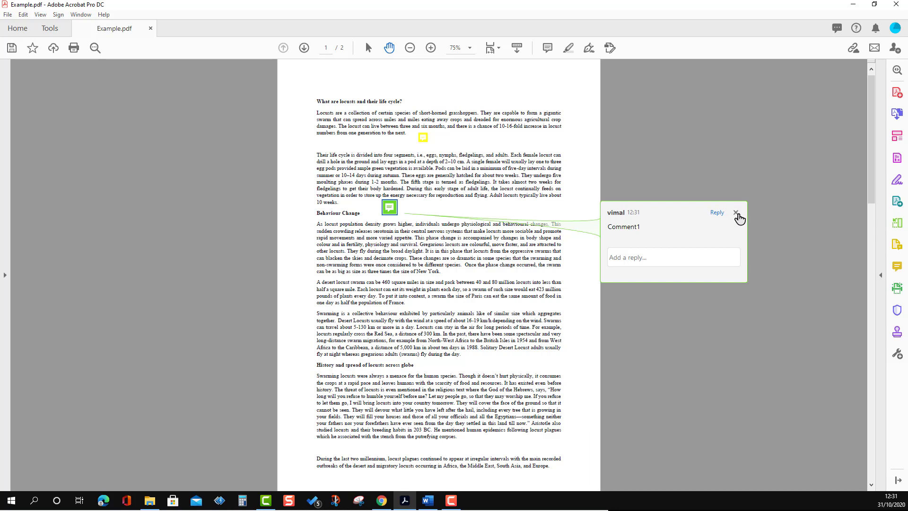
left_click(737, 212)
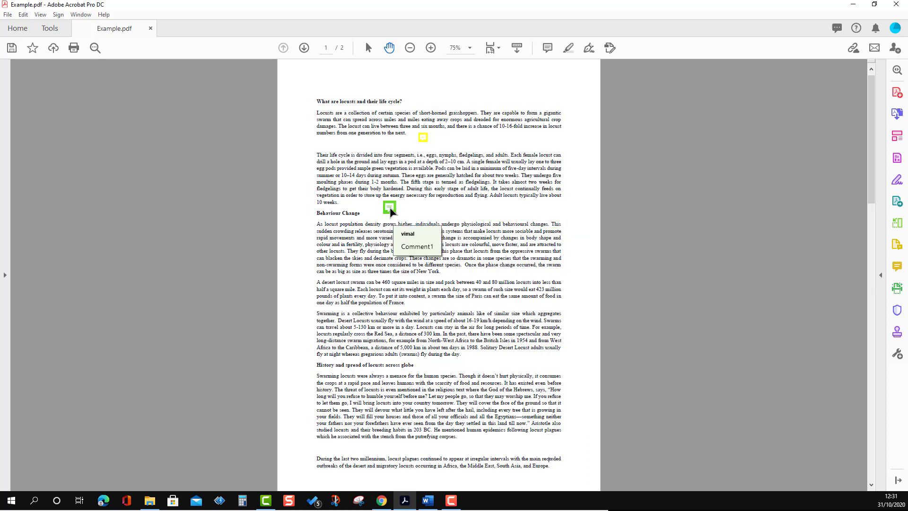
Open all sticky note pop-ups beside the page
right_click(390, 209)
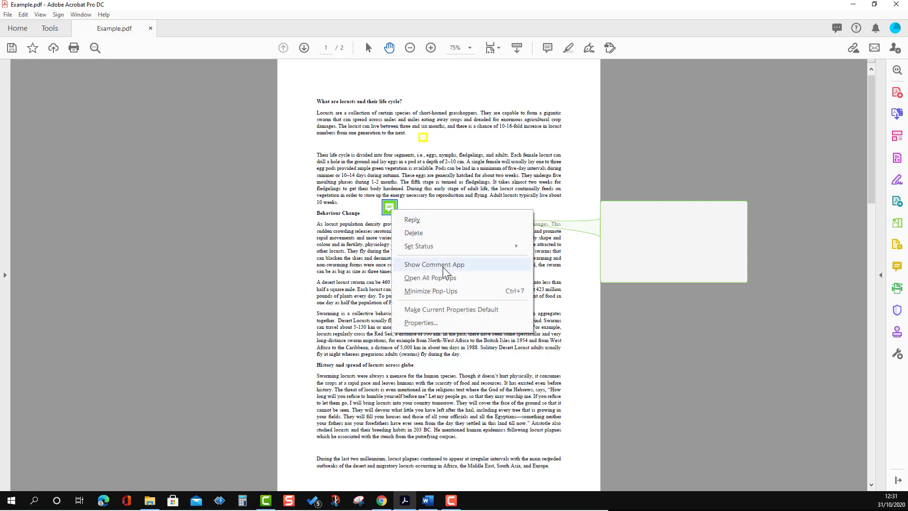
left_click(431, 279)
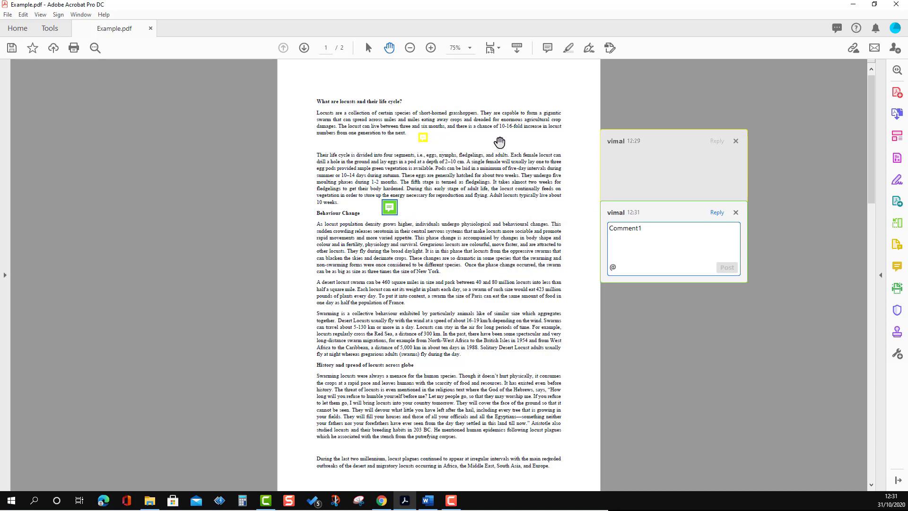
left_click(622, 154)
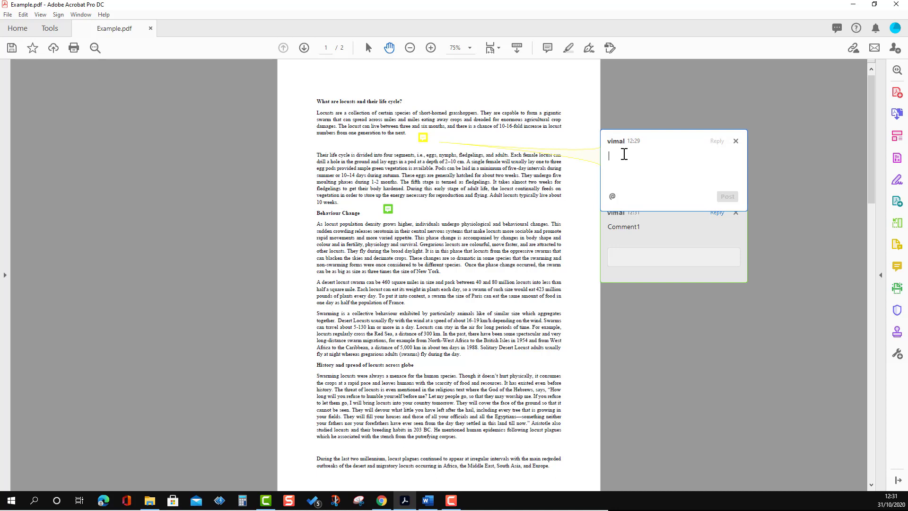
type("c")
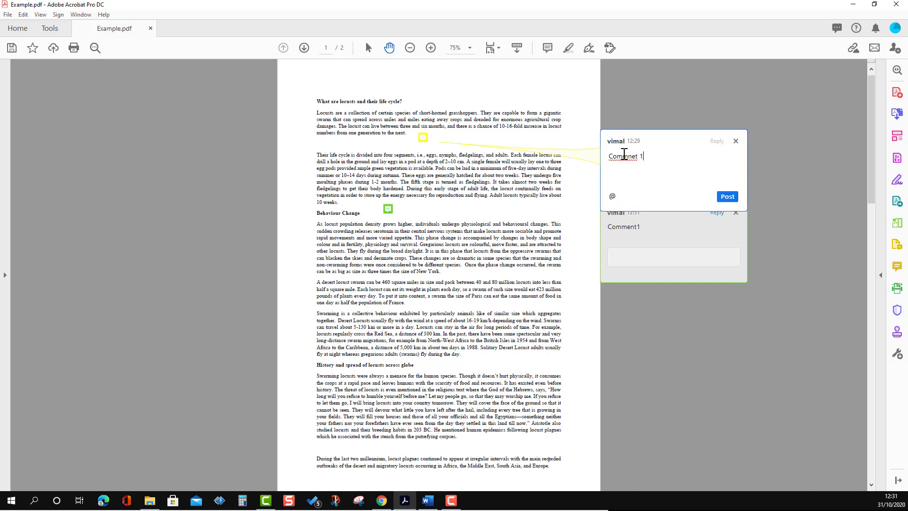
left_click(726, 196)
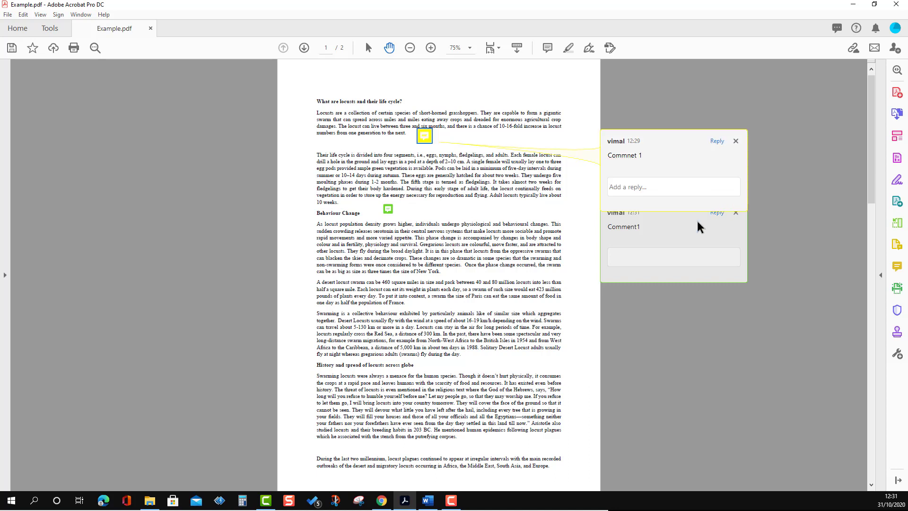
left_click(660, 245)
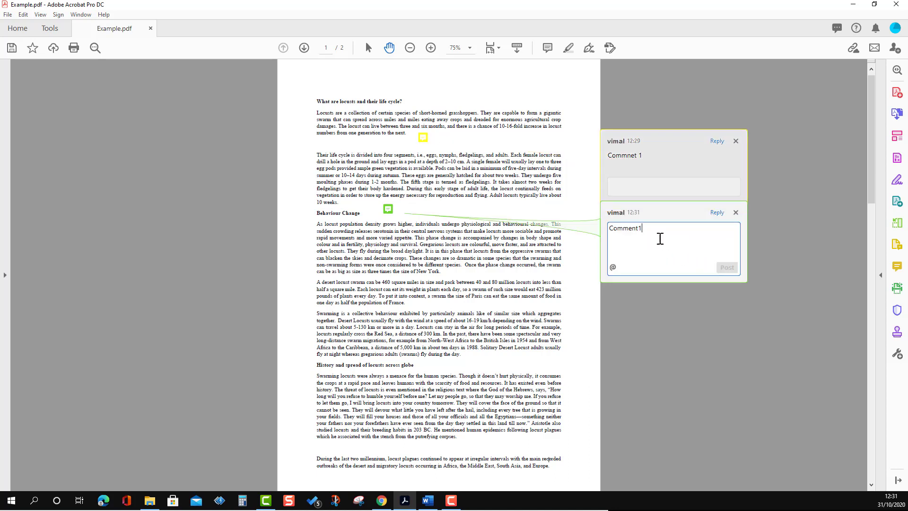
double_click(631, 229)
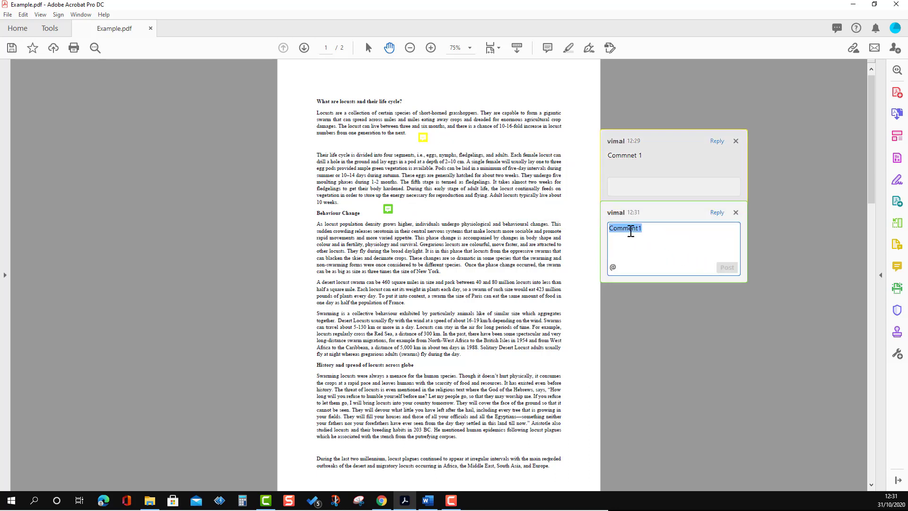
key("BackSpace")
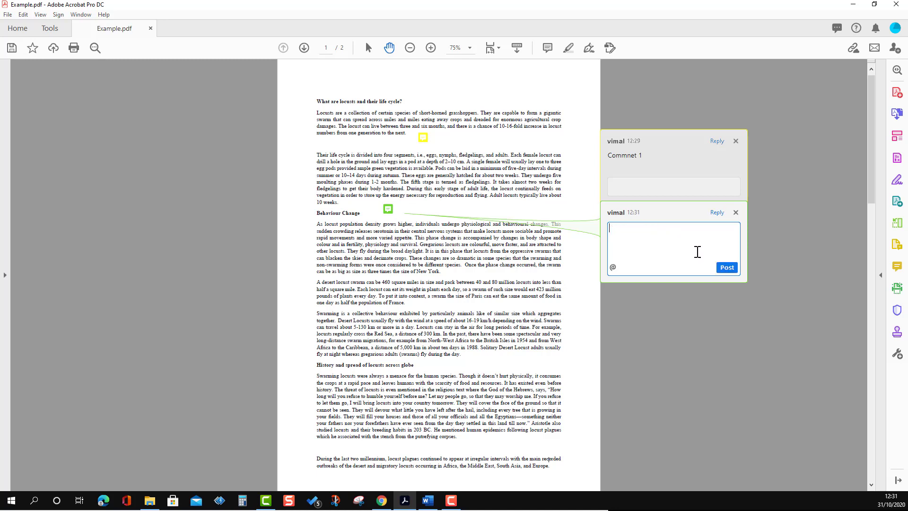
left_click(727, 267)
left_click(737, 212)
left_click(740, 148)
left_click(740, 147)
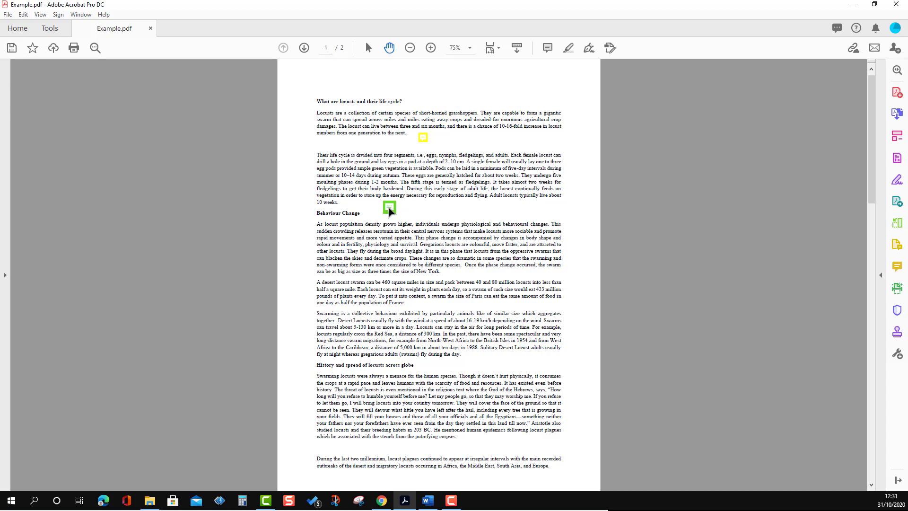
right_click(389, 208)
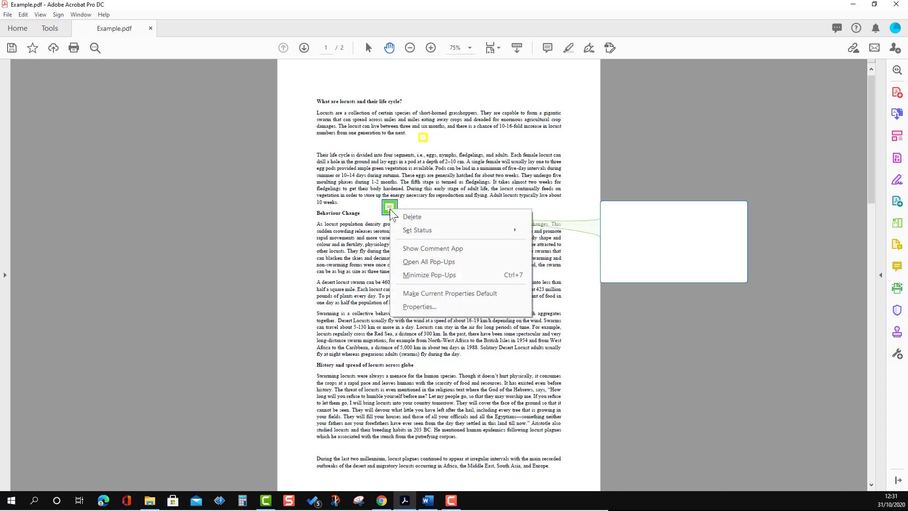
left_click(447, 249)
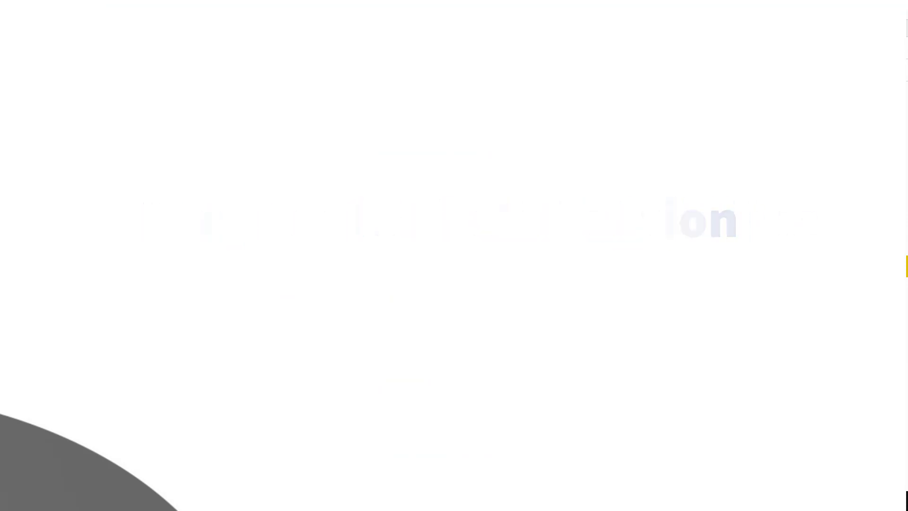
left_click(350, 157)
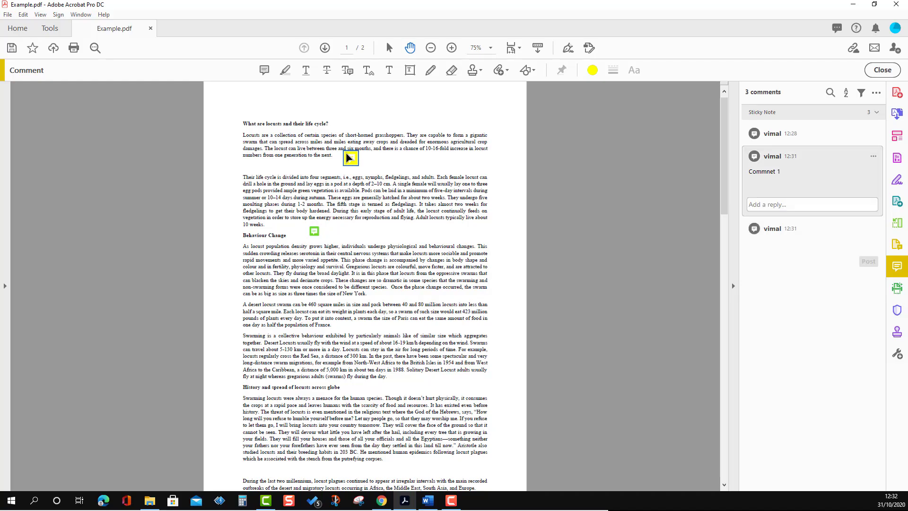
Delete the two old sticky notes
key("Delete")
left_click(315, 229)
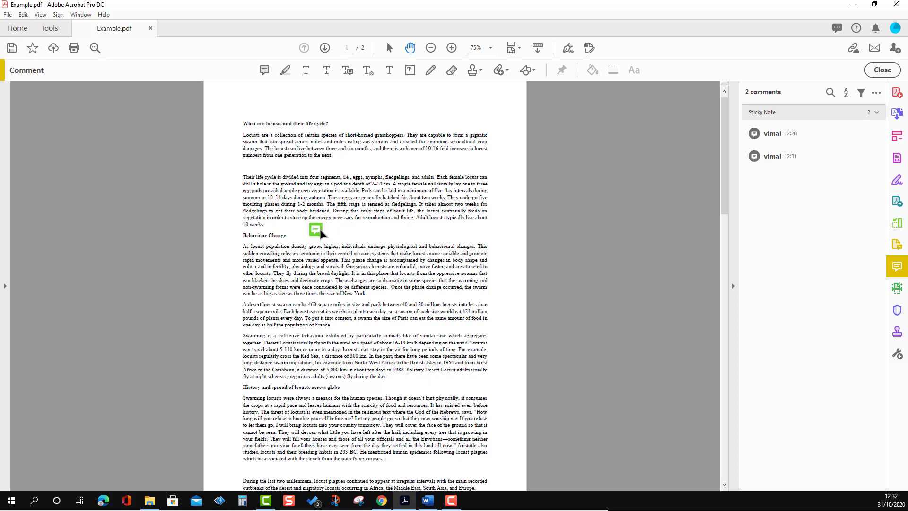
key("Delete")
Add sticky notes below the opening paragraph, at Behaviour Change, near New York and below the desert locust paragraph
left_click(264, 70)
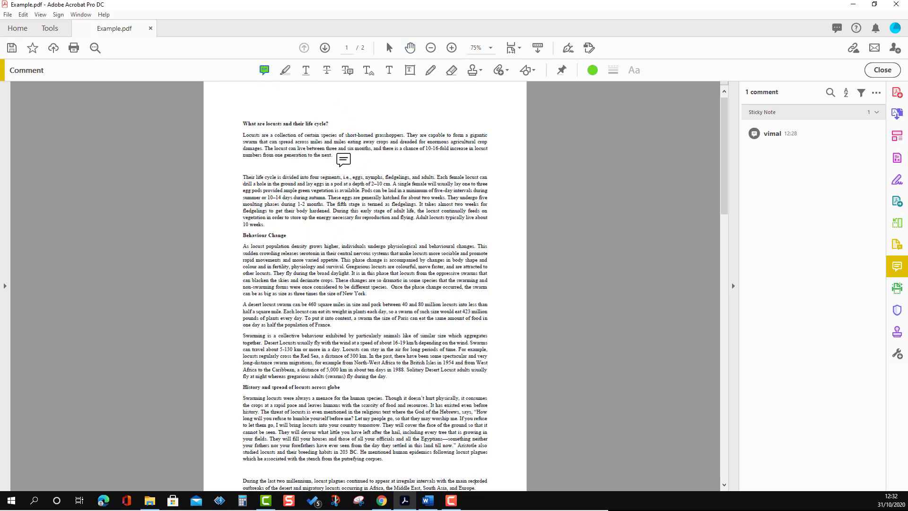
left_click(344, 161)
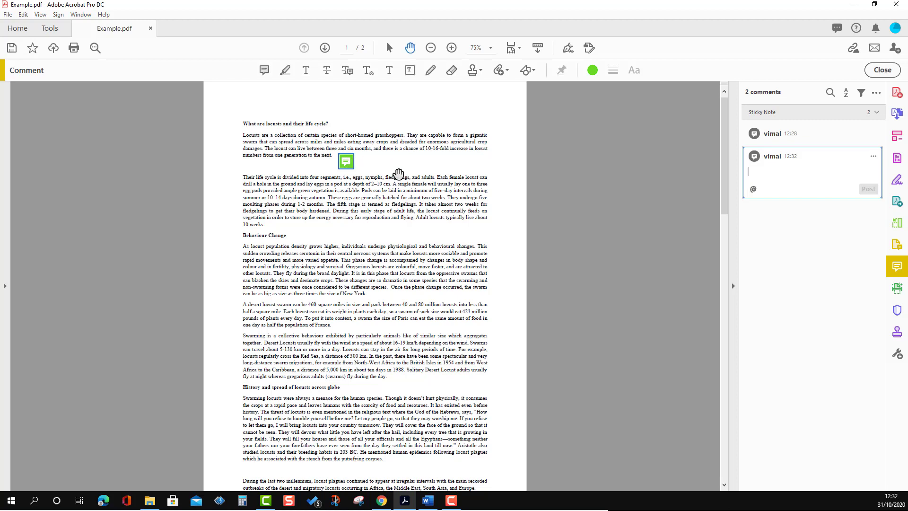
left_click(263, 69)
left_click(304, 229)
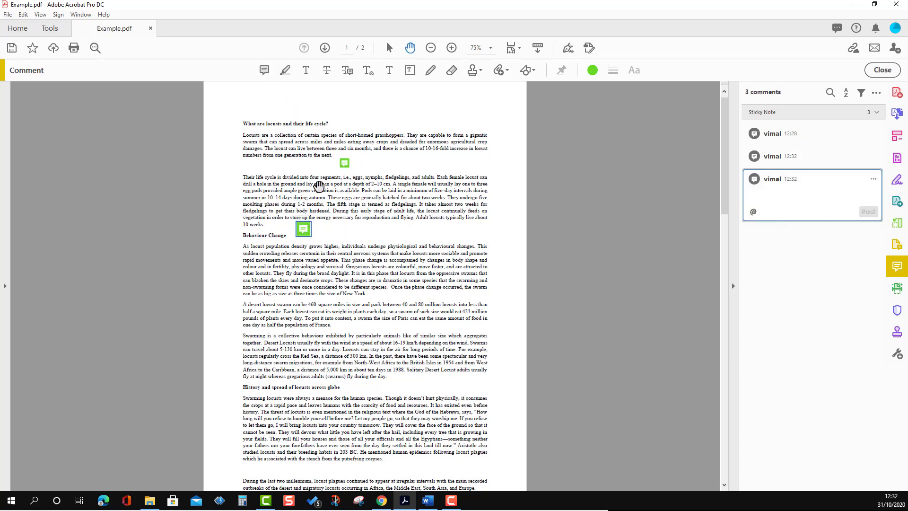
left_click(266, 70)
left_click(377, 292)
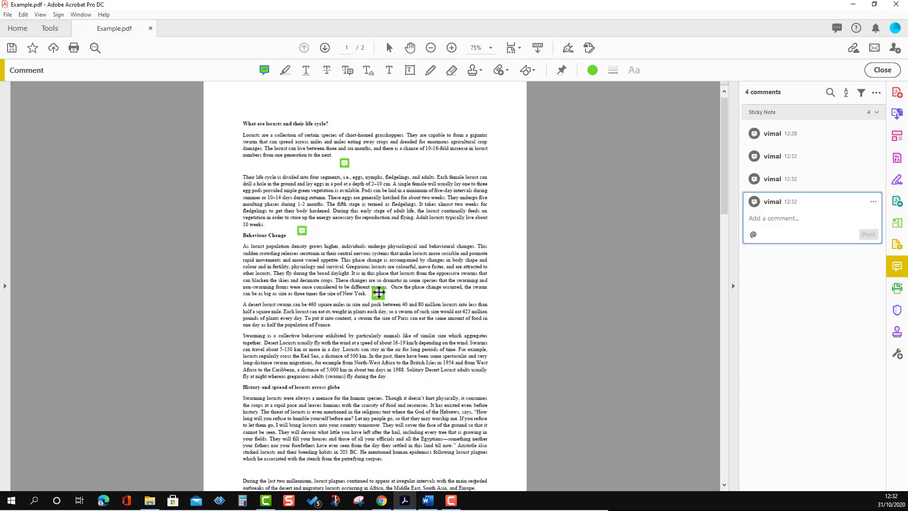
left_click(264, 70)
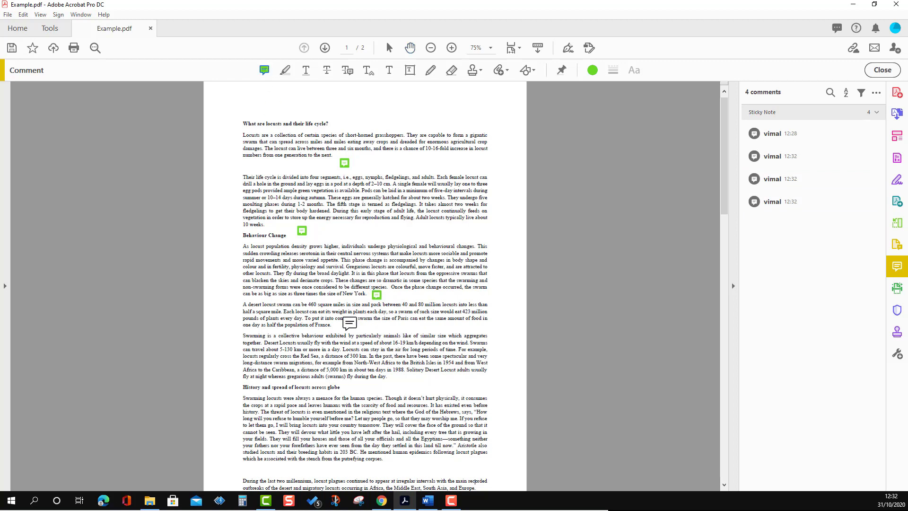
left_click(351, 324)
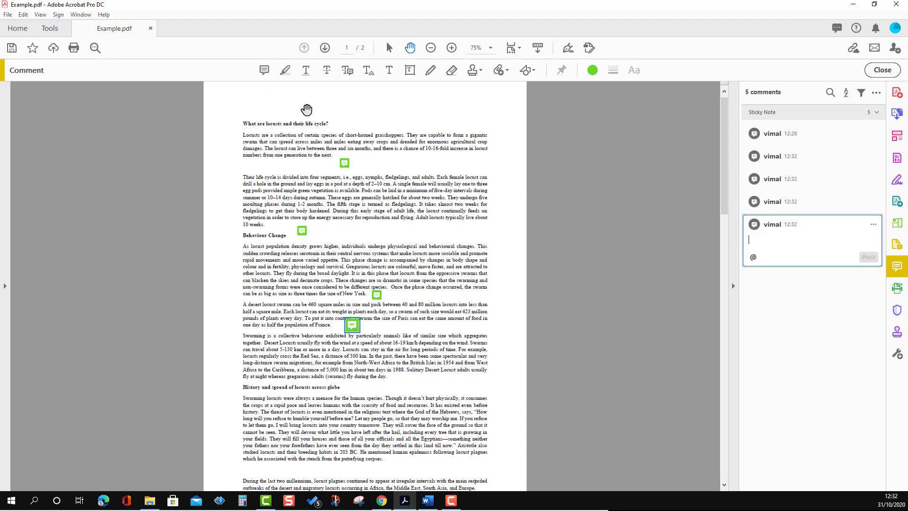
left_click(264, 70)
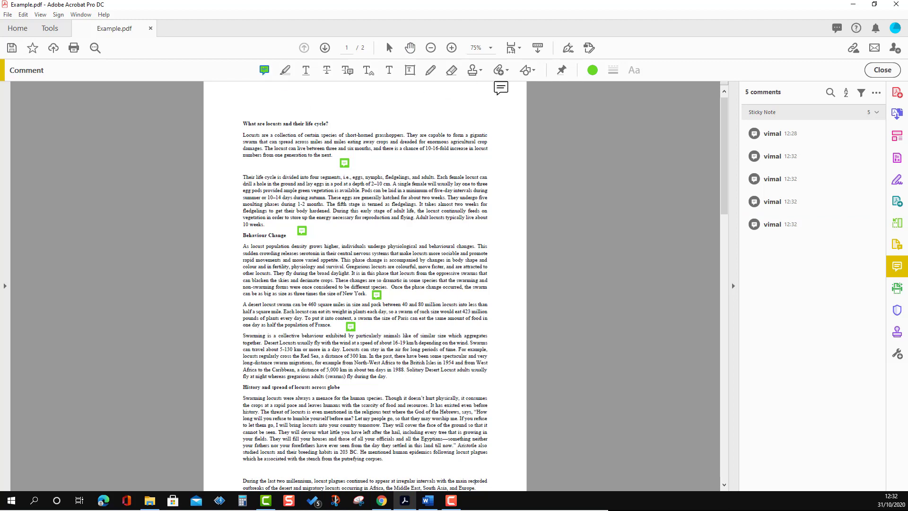
With Keep Tool Selected on, add notes right of Behaviour Change, near Paris and near 'which'
left_click(564, 71)
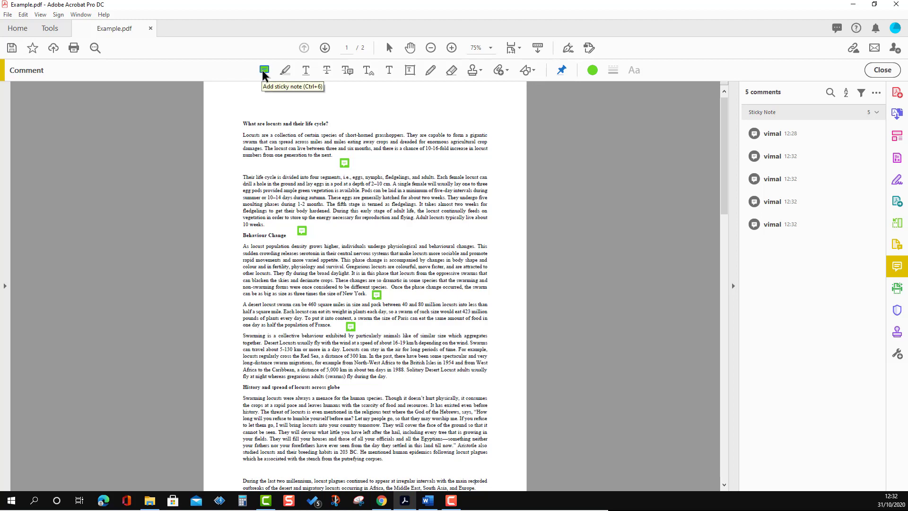
left_click(264, 70)
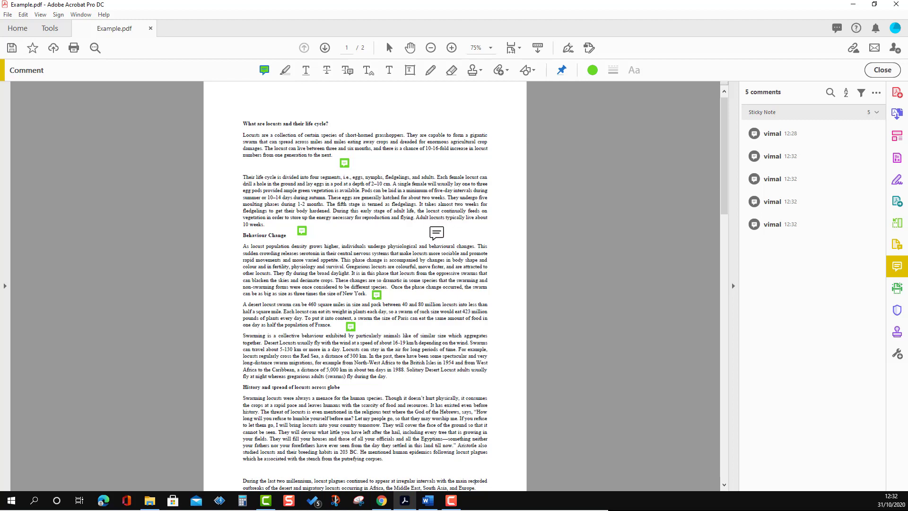
left_click(437, 233)
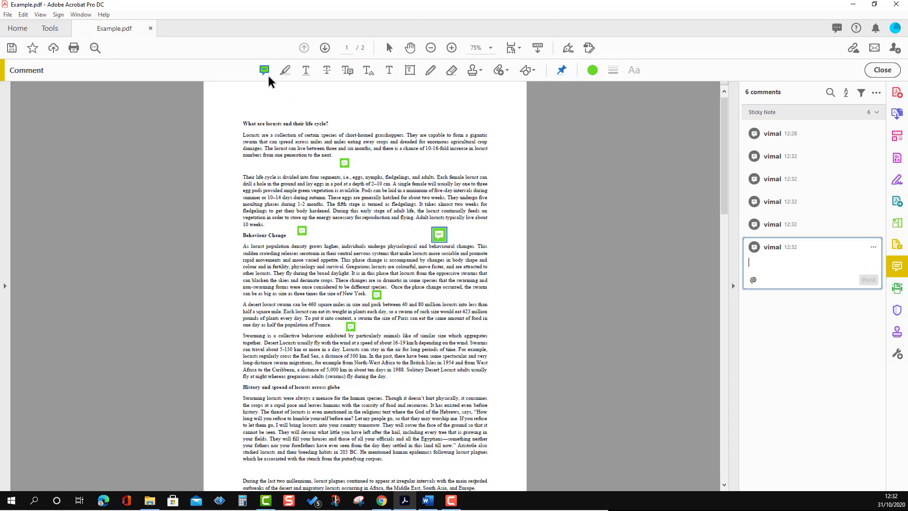
left_click(416, 318)
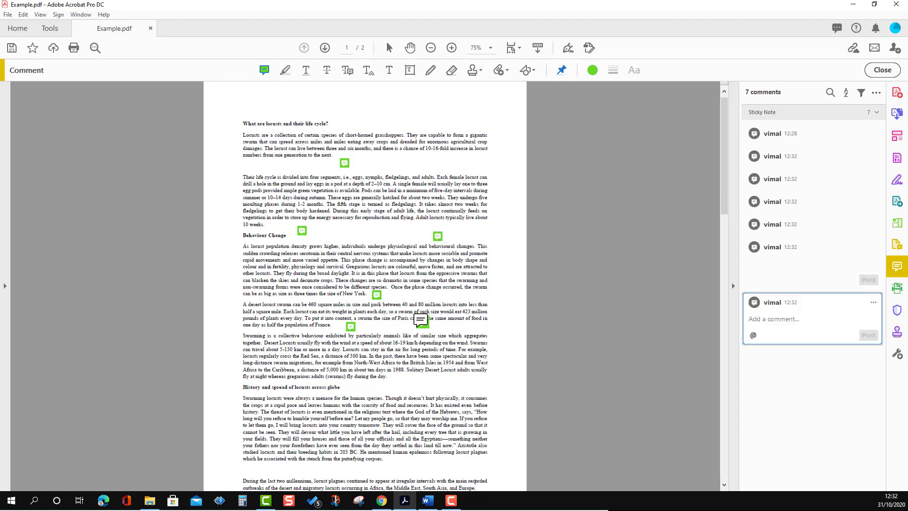
left_click(469, 327)
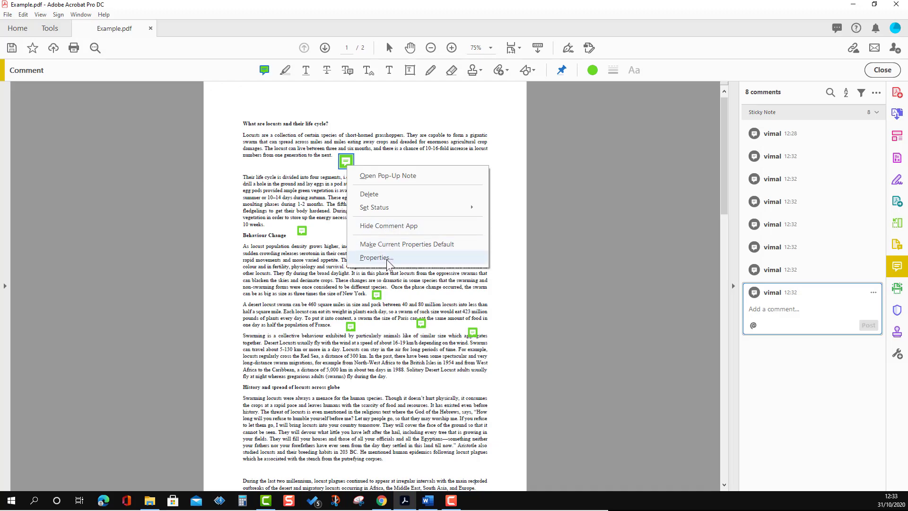
Give the top sticky note the Right Pointer icon and orange colour in its Properties
left_click(388, 258)
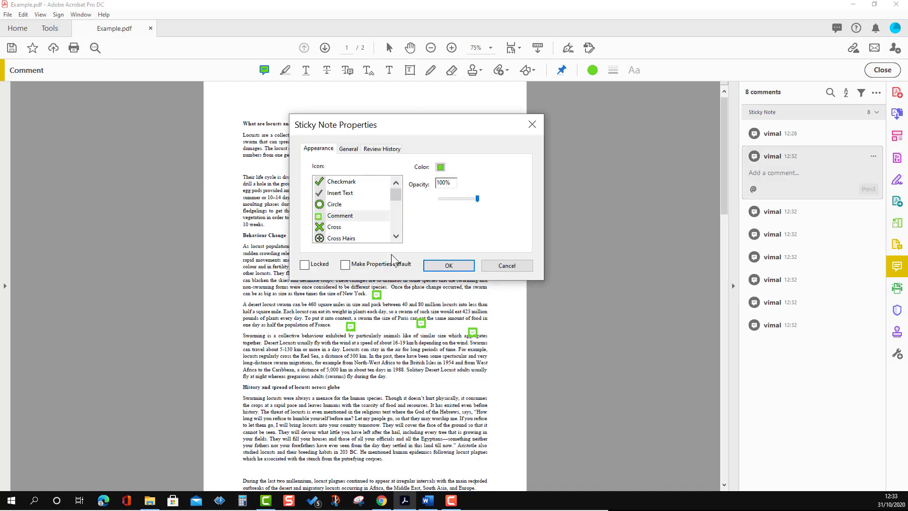
left_click_drag(393, 199, 396, 230)
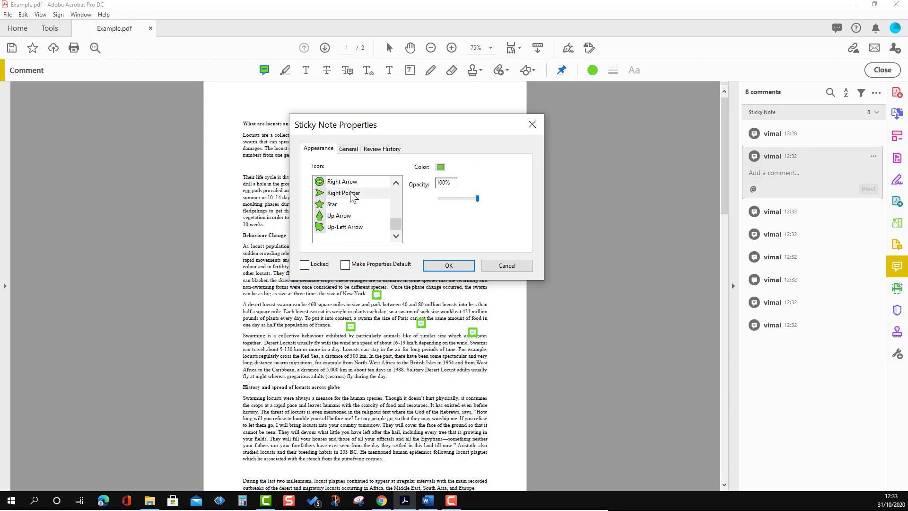
left_click(345, 200)
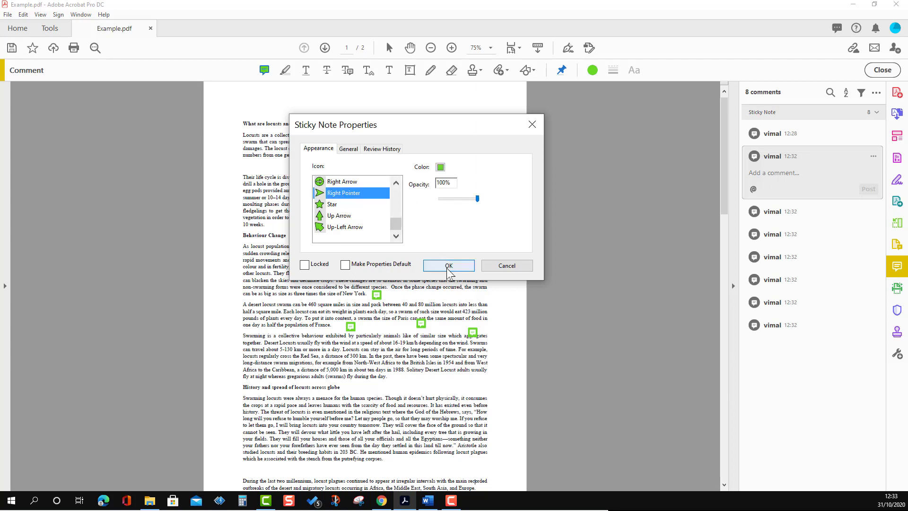
left_click(441, 168)
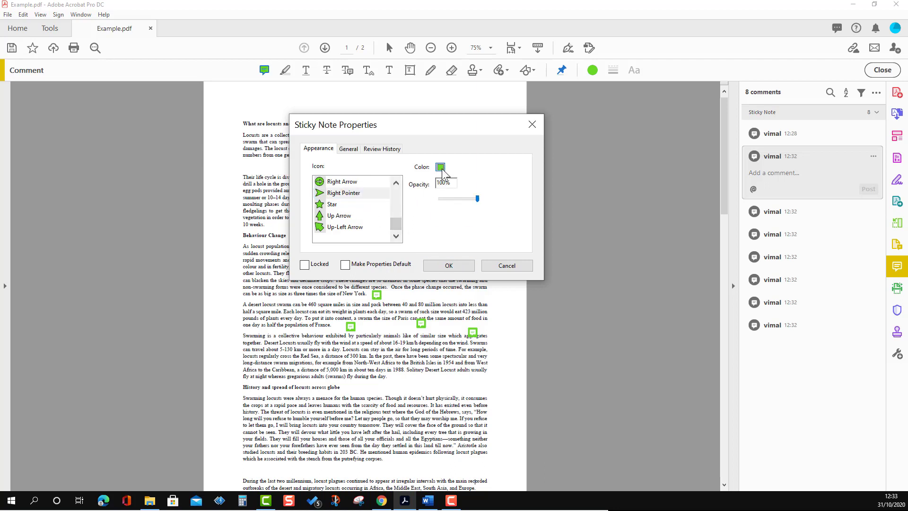
left_click(448, 194)
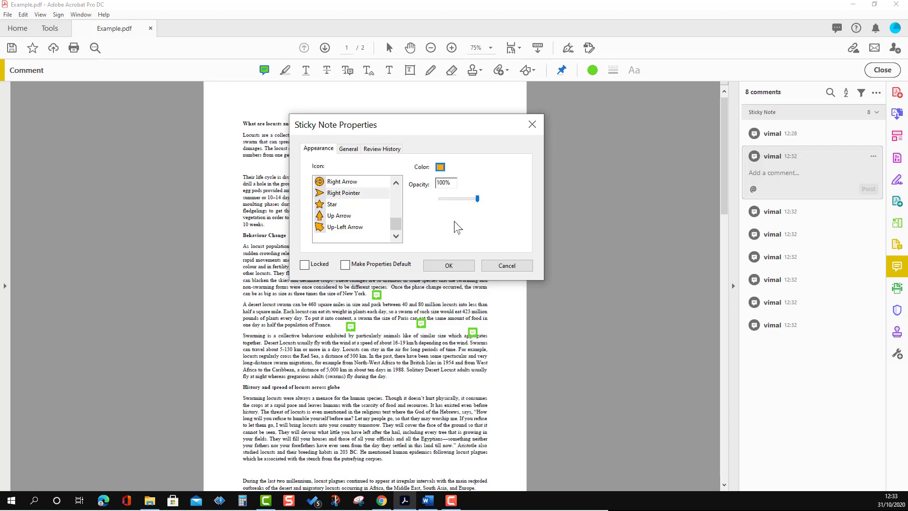
left_click(449, 266)
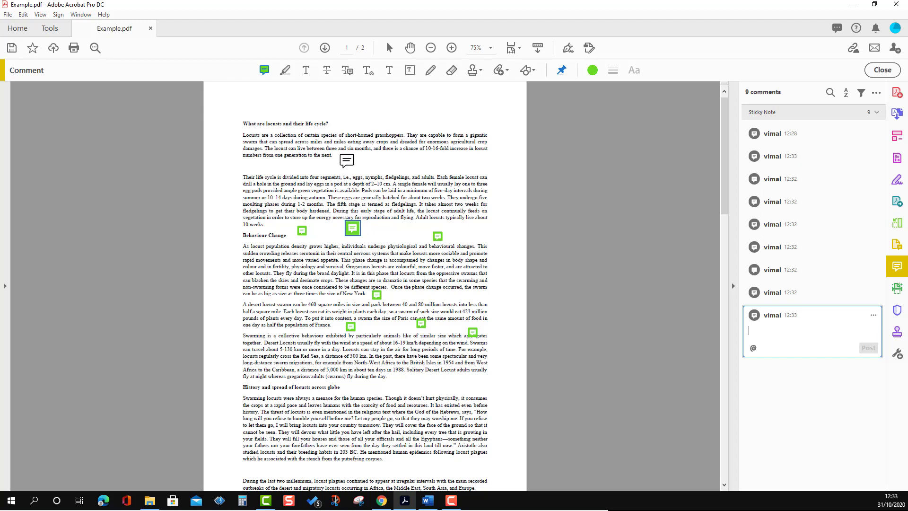
Set the orange note to orange-red with the Right Pointer icon and make these properties default
left_click(347, 160)
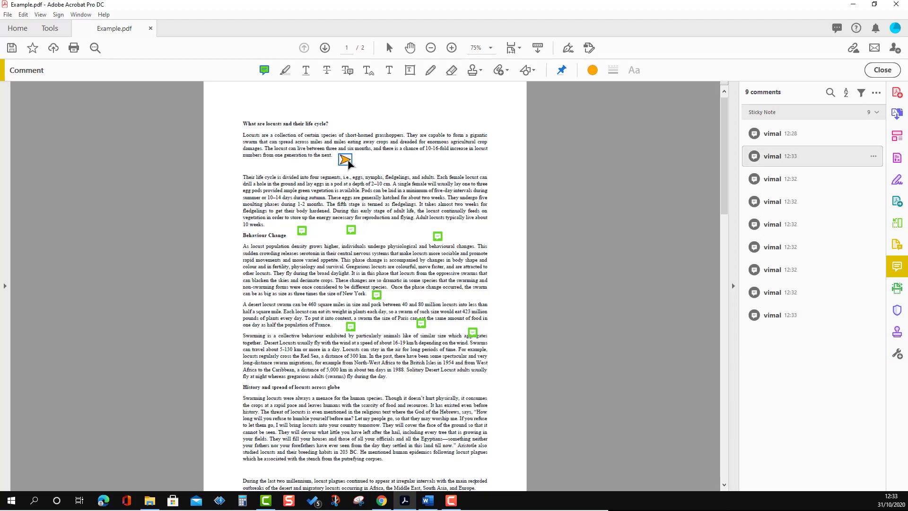
left_click(345, 160)
right_click(345, 160)
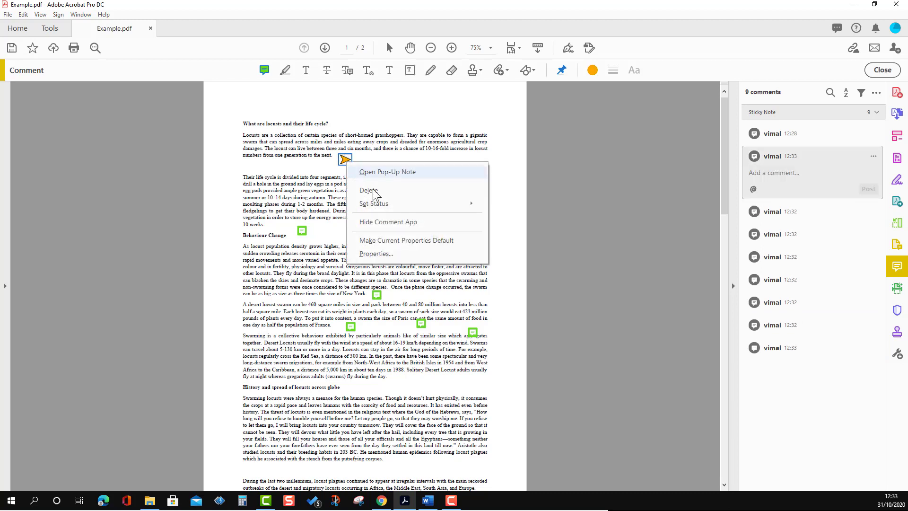
left_click(376, 242)
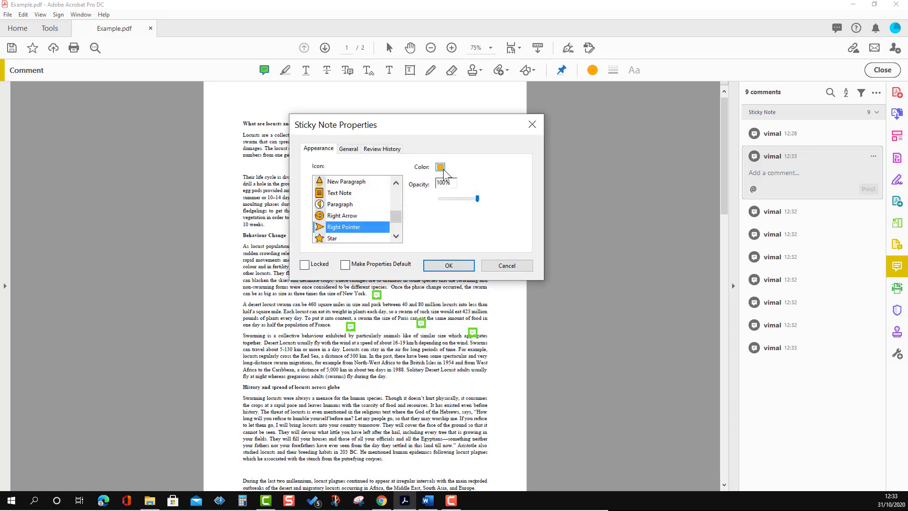
left_click(443, 169)
left_click(444, 192)
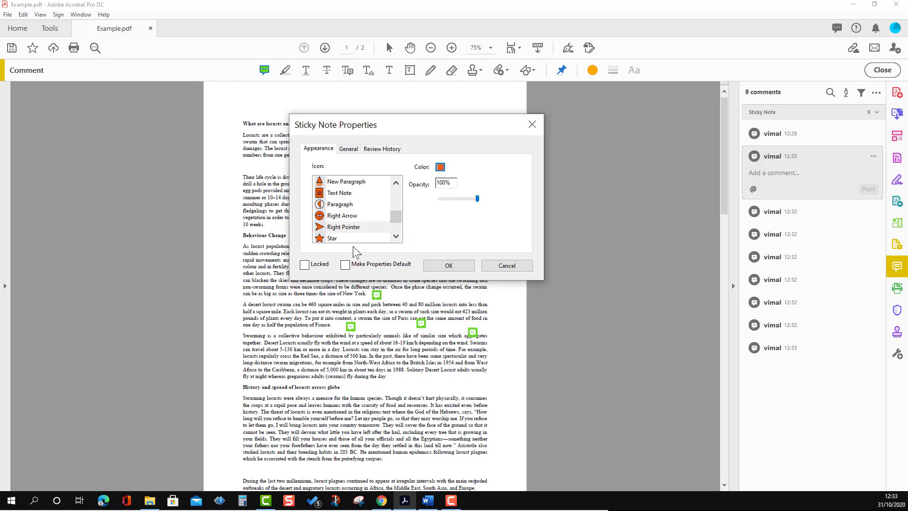
left_click(341, 228)
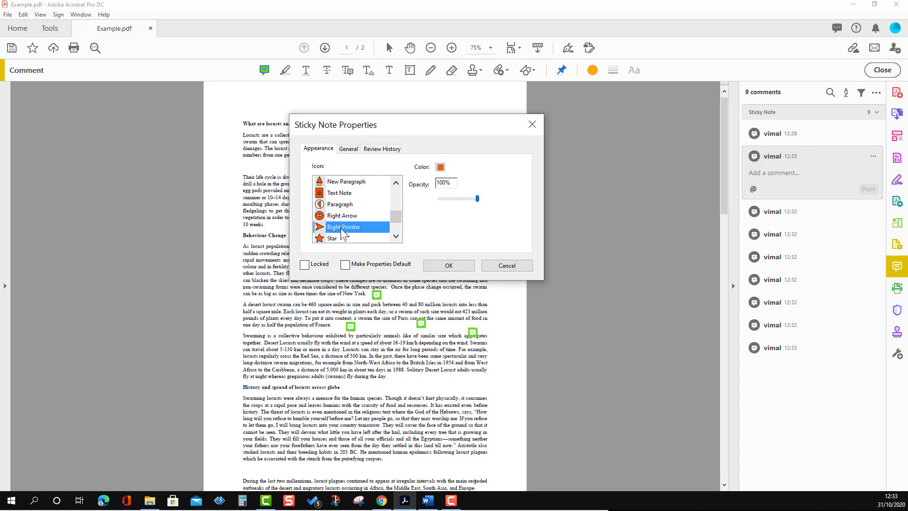
left_click(346, 266)
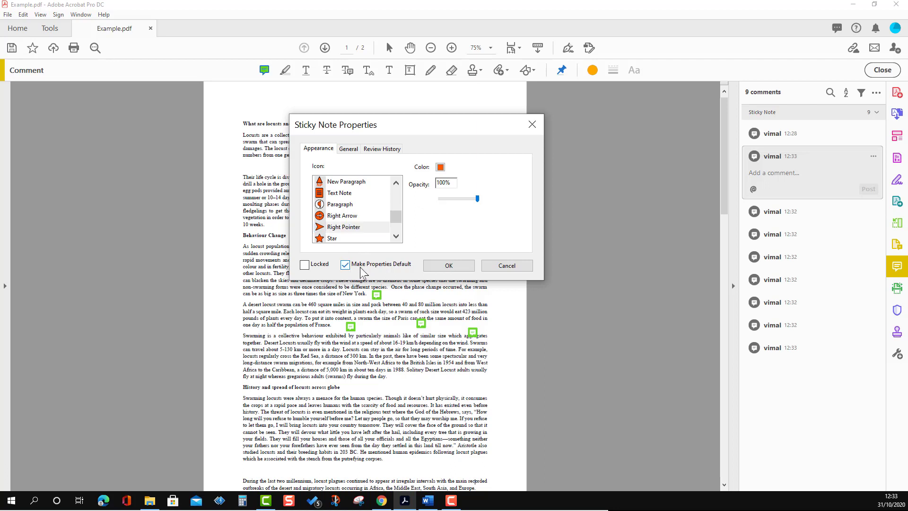
Place two orange Right Pointer notes near the Behaviour Change heading
left_click(457, 268)
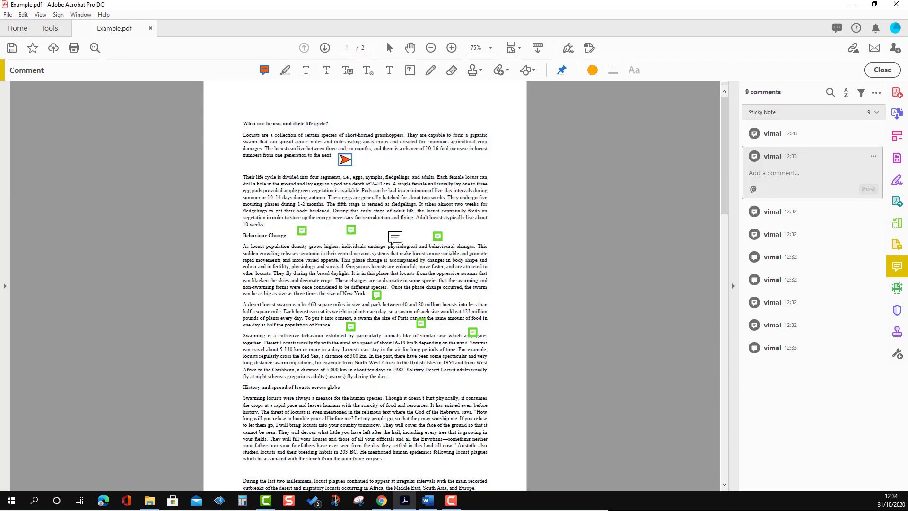
left_click(393, 237)
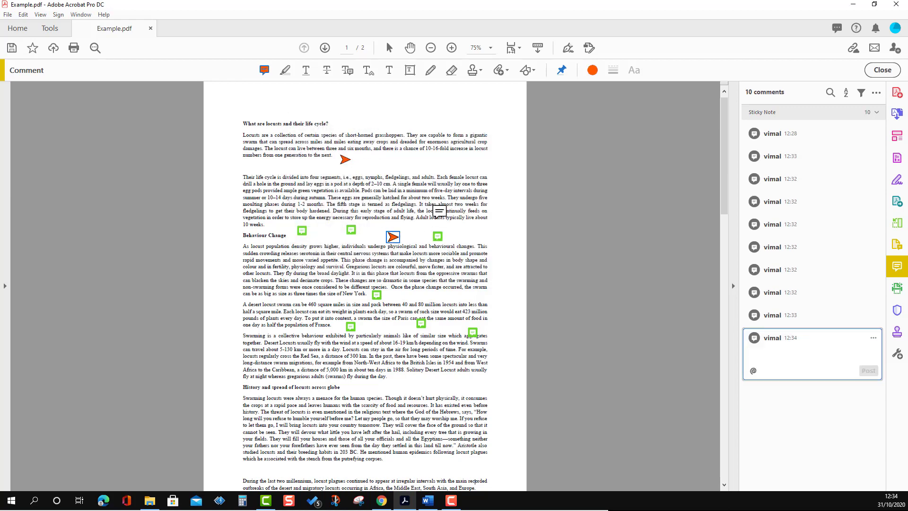
left_click(465, 236)
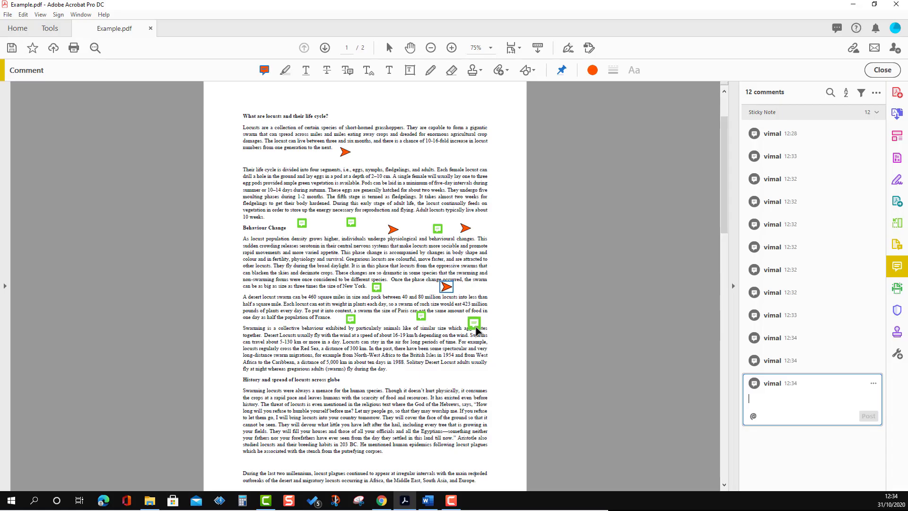
Delete the green sticky notes near aggregates and Paris
left_click(475, 324)
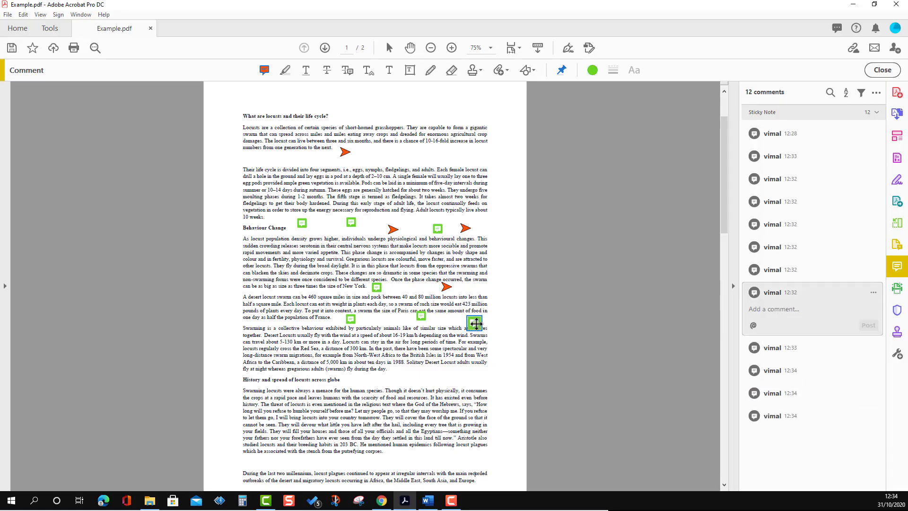
right_click(476, 323)
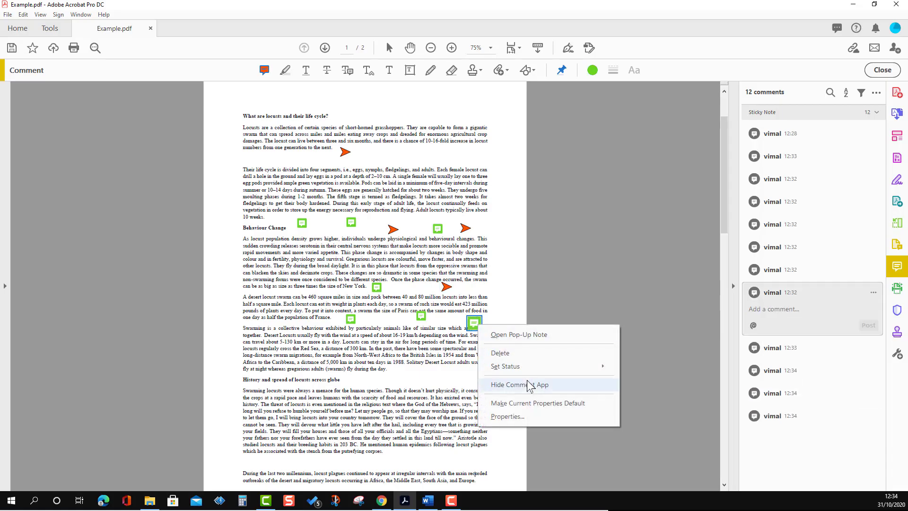
left_click(515, 353)
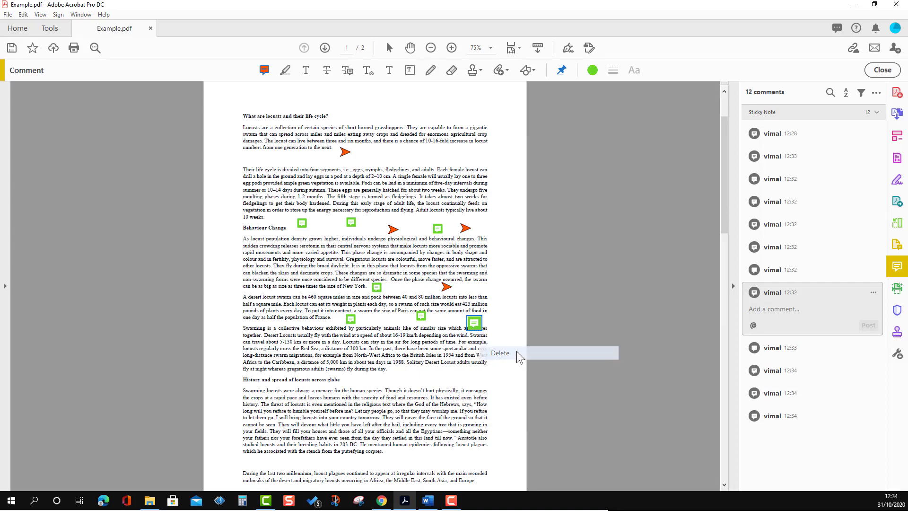
left_click(426, 317)
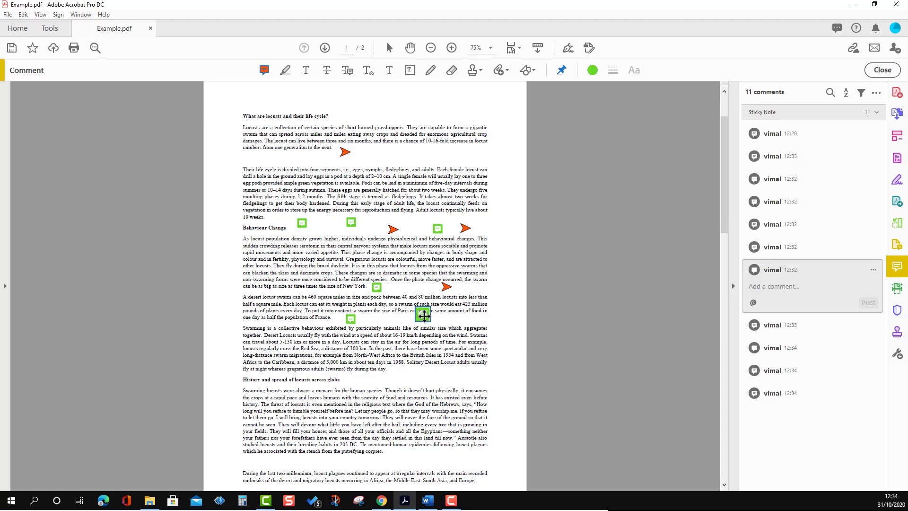
key("Delete")
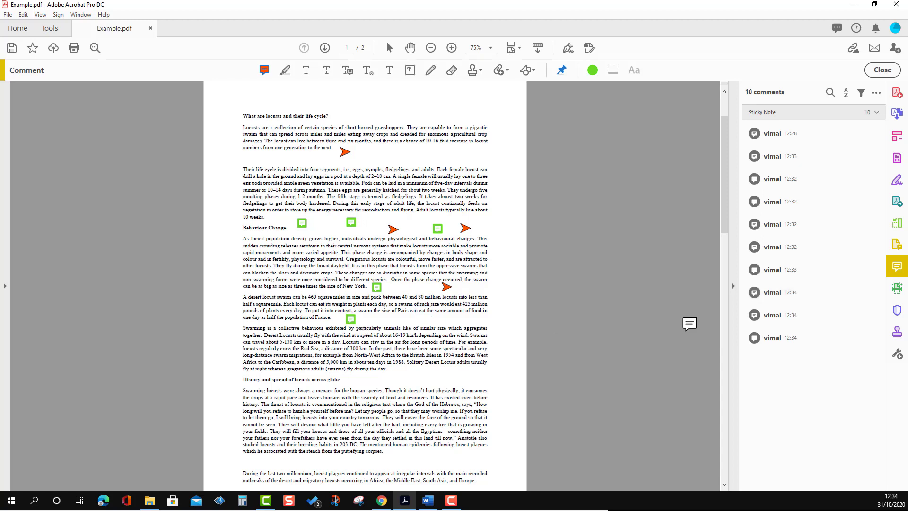
Delete the extra arrow and green notes until only 5 comments remain
left_click(783, 341)
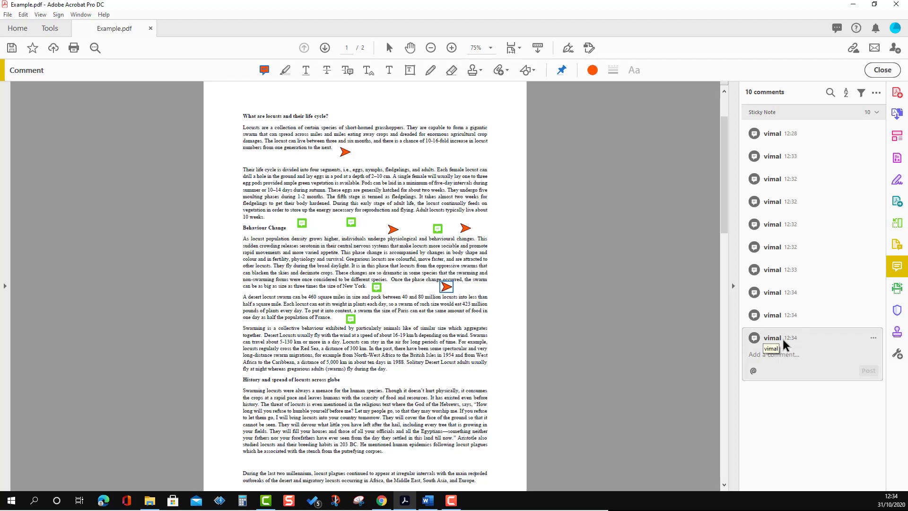
key("Delete")
key("Delete")
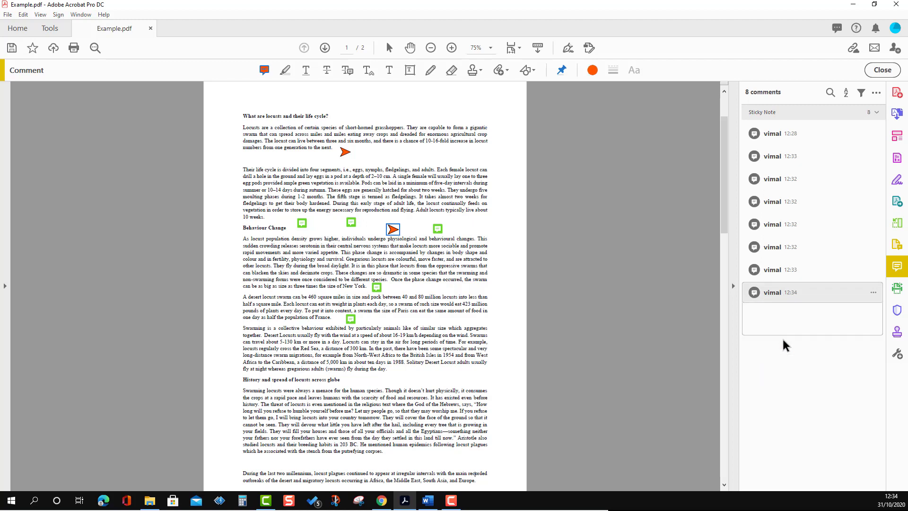
key("Delete")
key("Delete")
key("Delete")
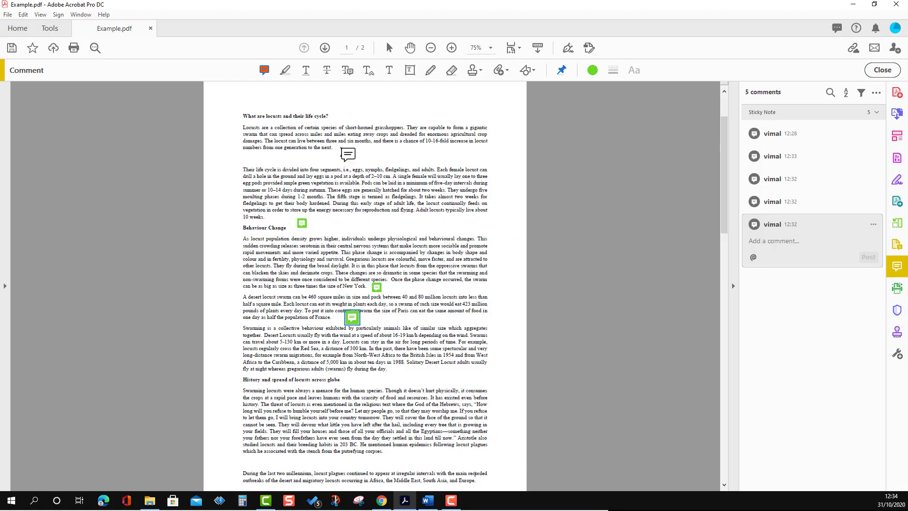
Mark the orange Right Pointer note below the first paragraph as Locked in its Properties
right_click(350, 155)
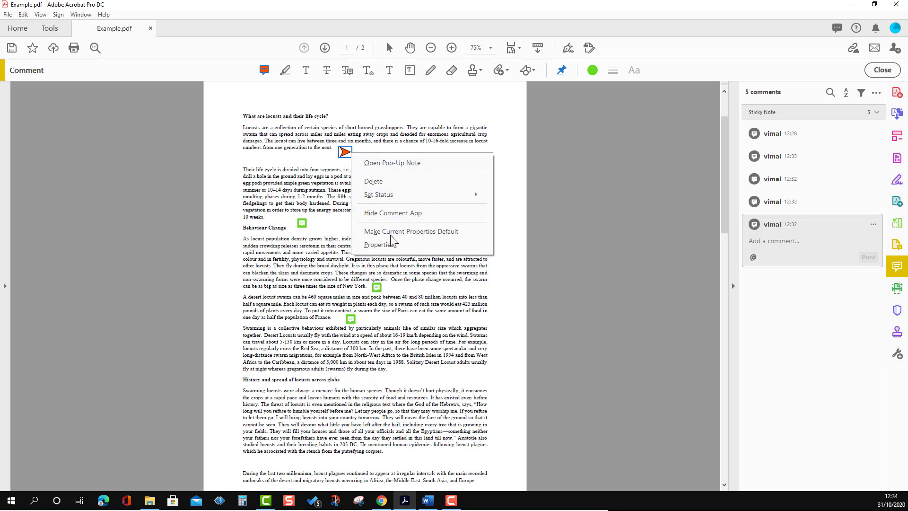
left_click(388, 247)
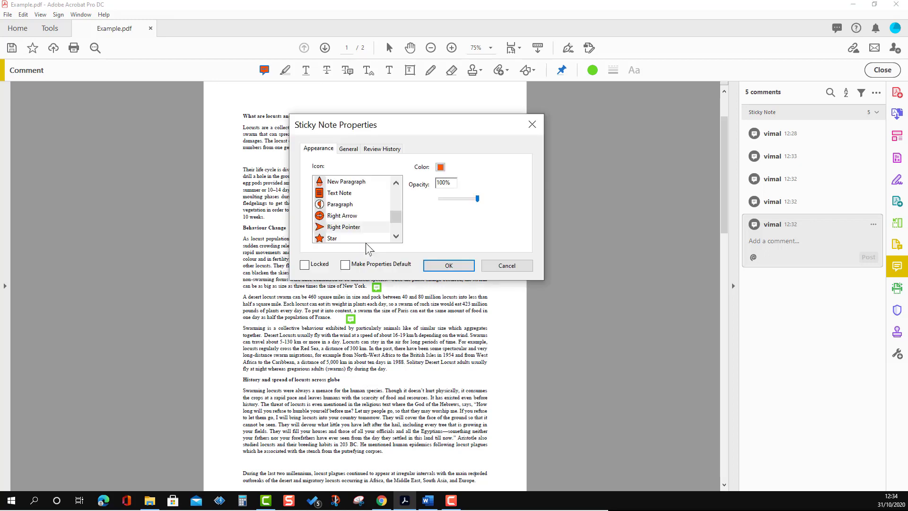
left_click(321, 268)
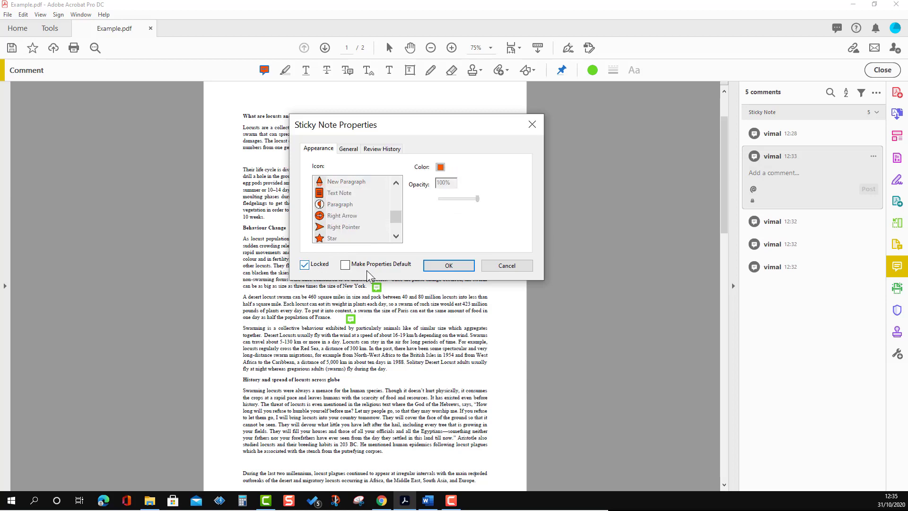
left_click(448, 267)
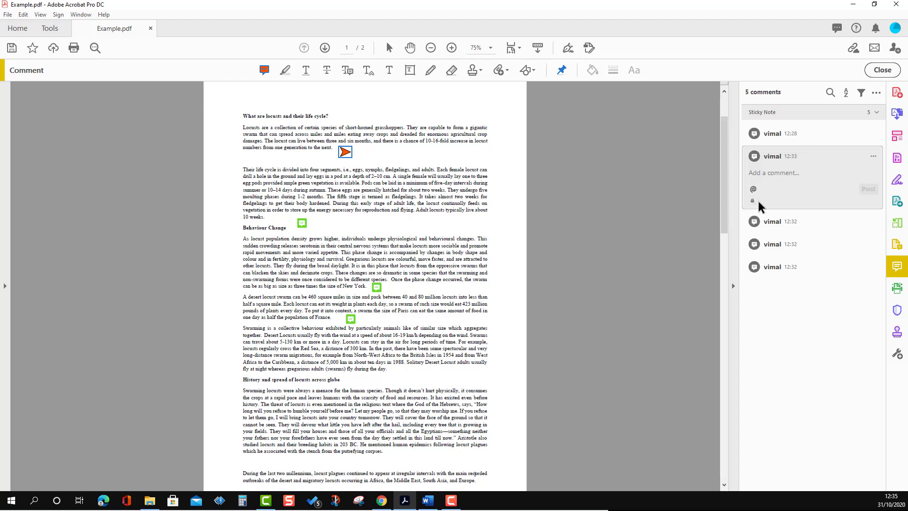
left_click(766, 217)
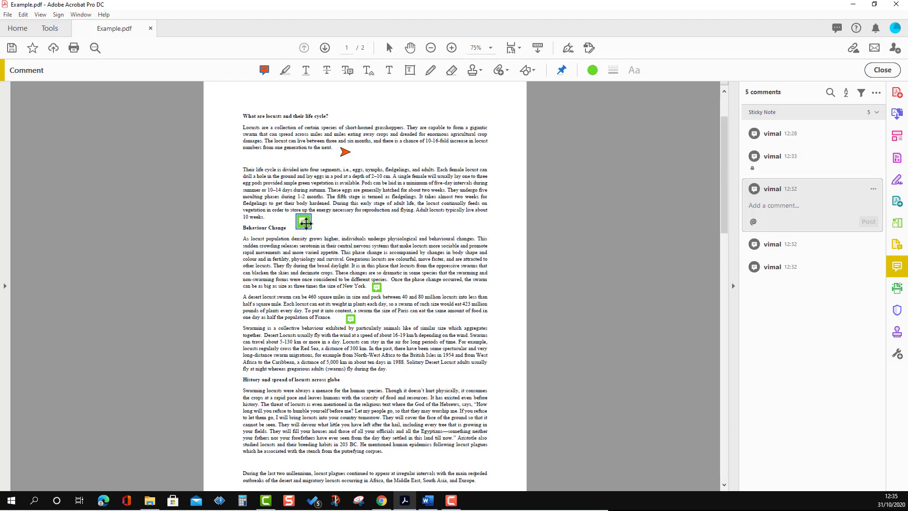
Delete the green sticky notes near Behaviour Change and New York
key("Delete")
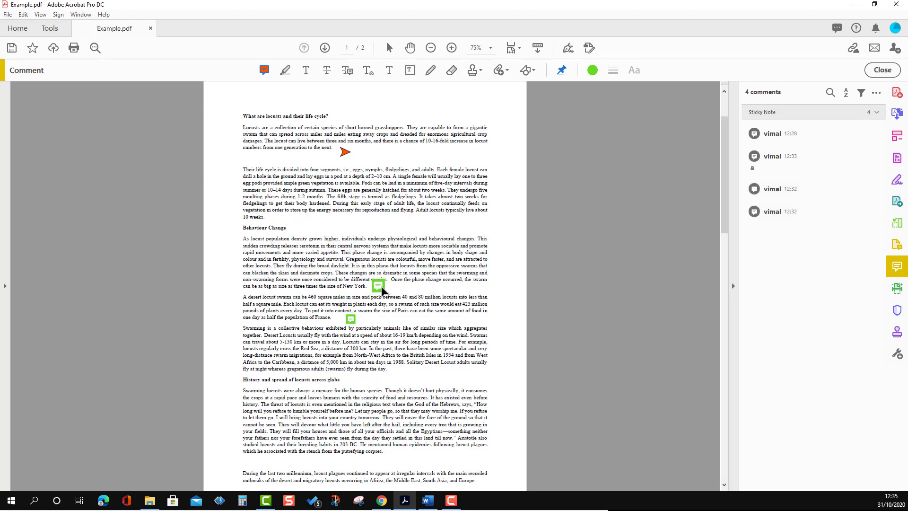
key("Delete")
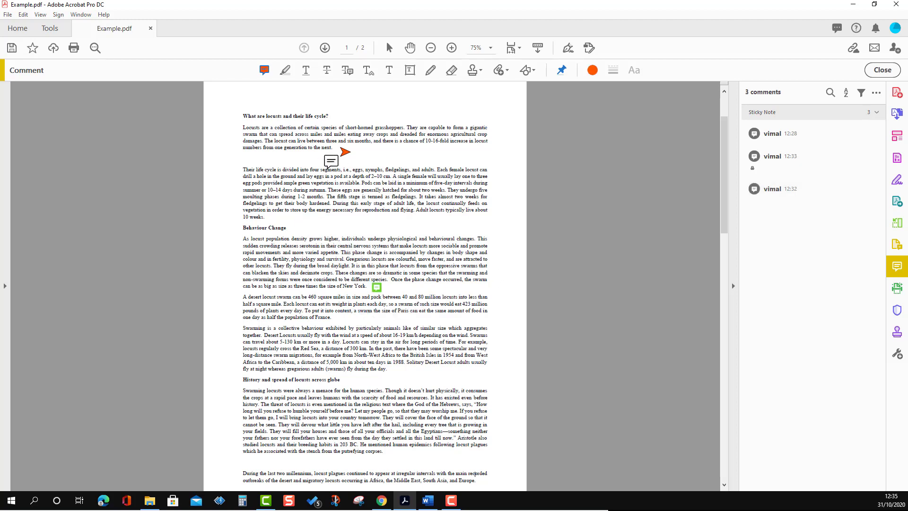
left_click(346, 152)
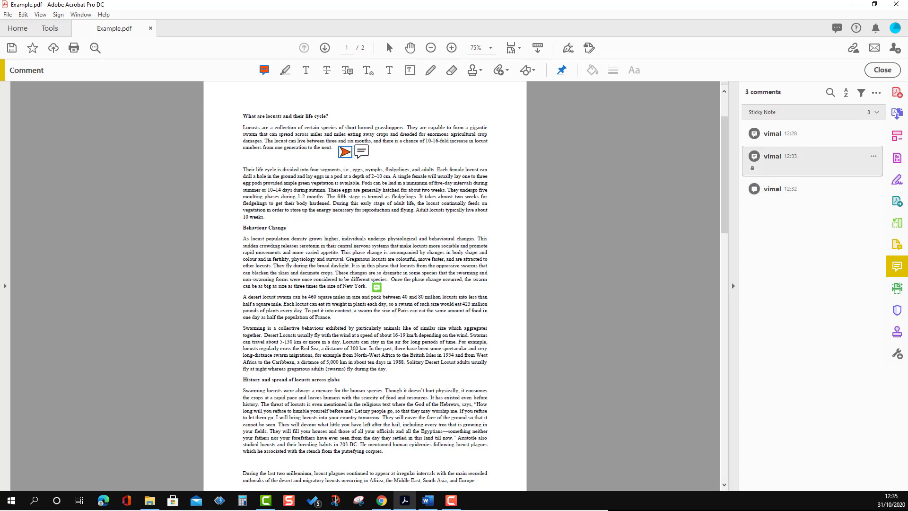
left_click(377, 288)
key("Delete")
Add a new orange arrow sticky note near the word 'daylight'
right_click(346, 152)
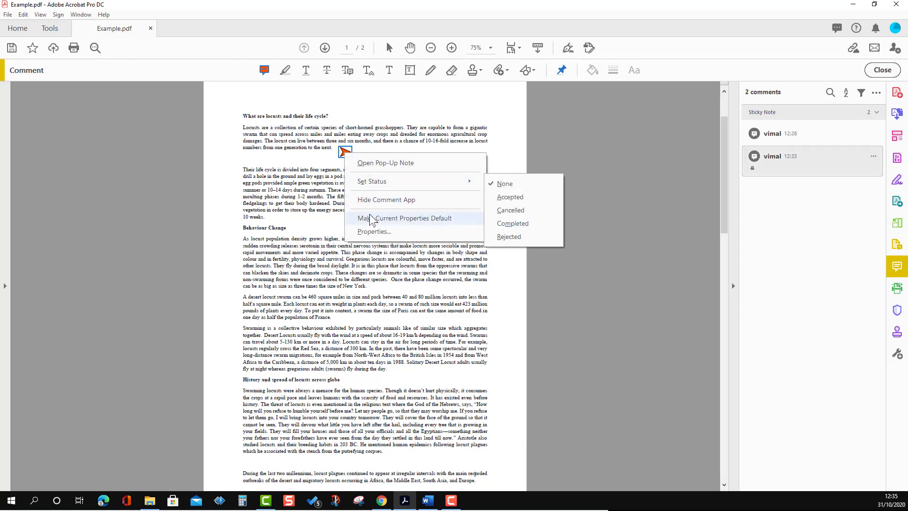
left_click(349, 262)
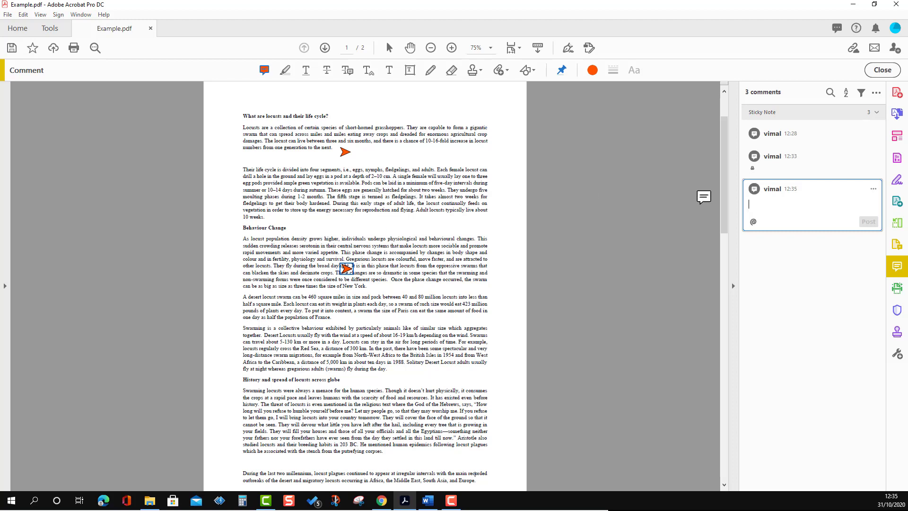
left_click(775, 155)
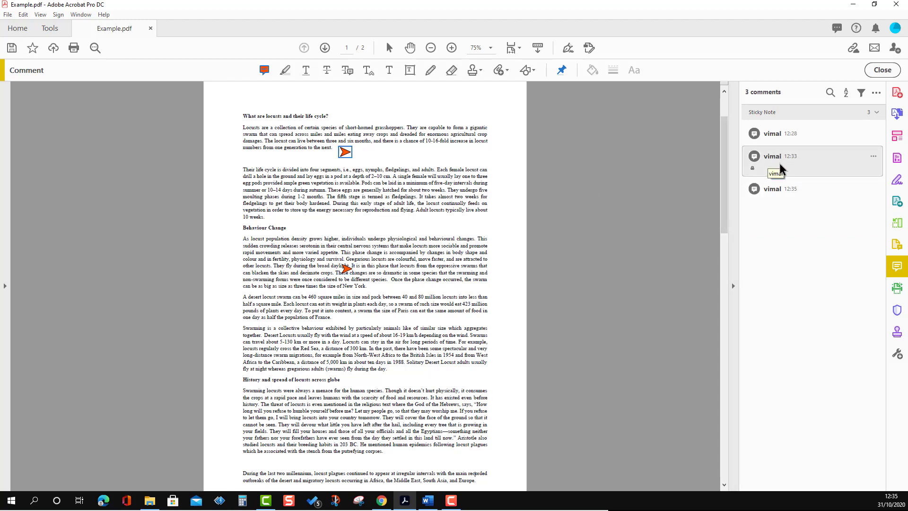
Unlock the locked sticky note through its properties
right_click(783, 155)
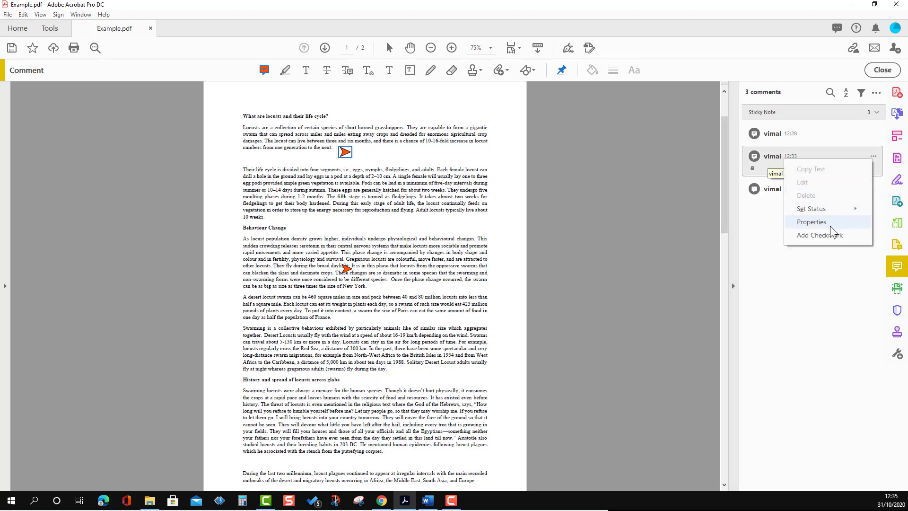
left_click(819, 227)
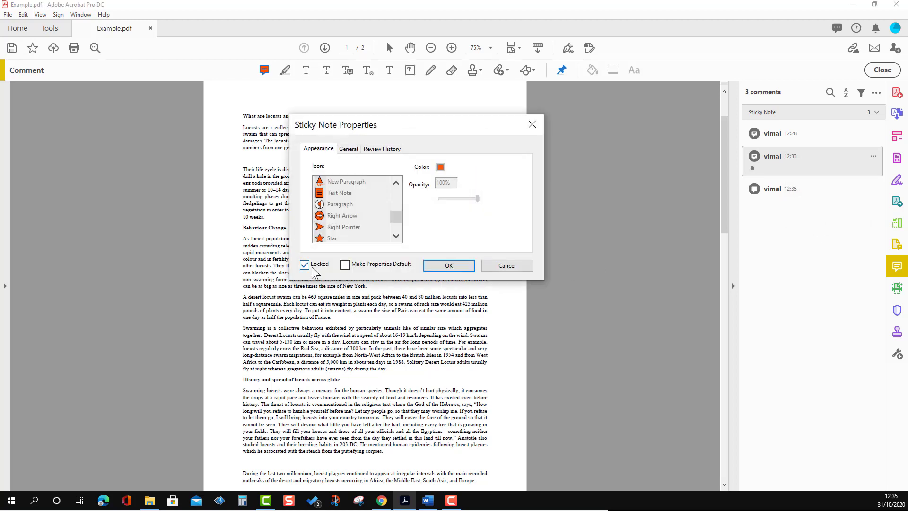
left_click(314, 268)
left_click(428, 268)
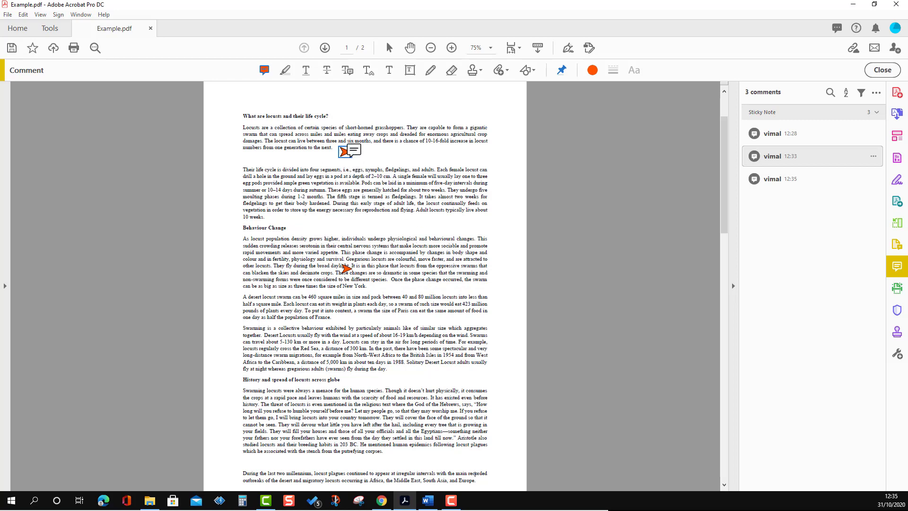
Delete the note after 'the next.' and activate the Sticky Note tool with Ctrl+6
right_click(347, 152)
left_click(371, 180)
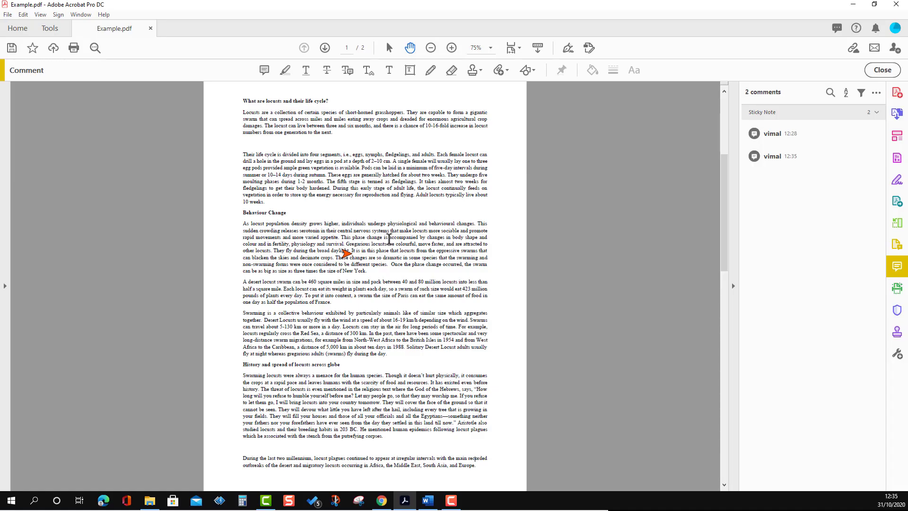
key("ctrl+6")
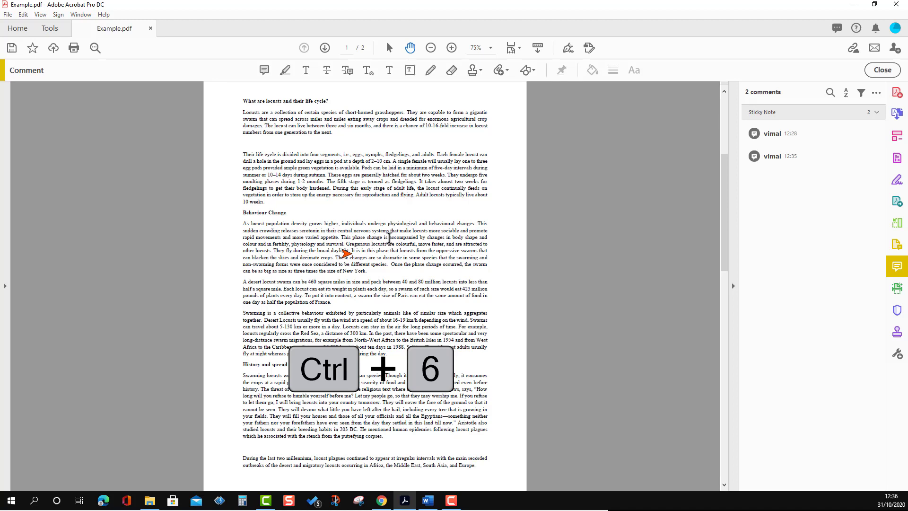
Place sticky notes after 'recorded' and 'during the day' on page 1, then two on page 2
left_click(476, 458)
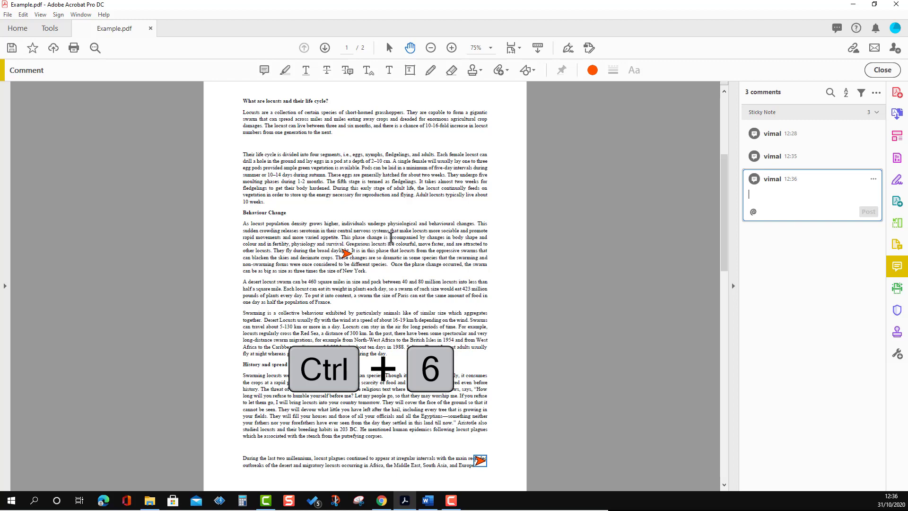
left_click(394, 356)
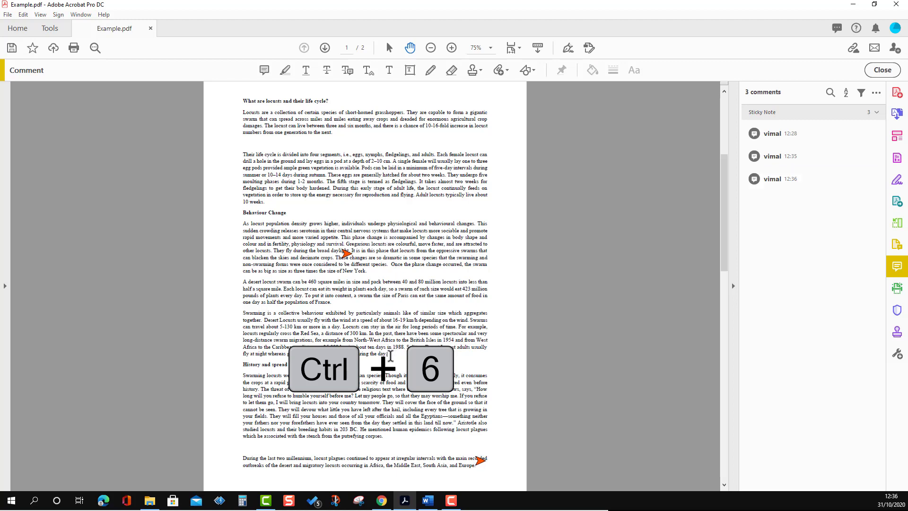
left_click(391, 356)
scroll(397, 345, "down", 8)
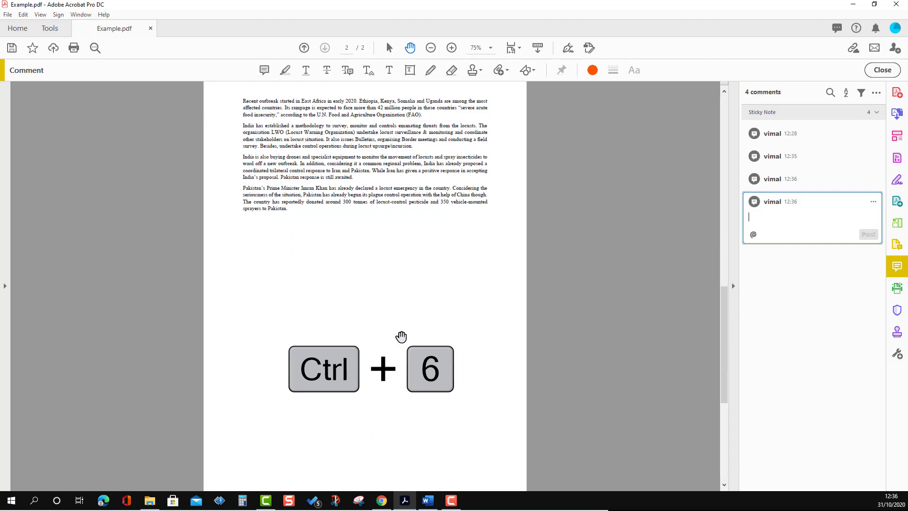
left_click(298, 209)
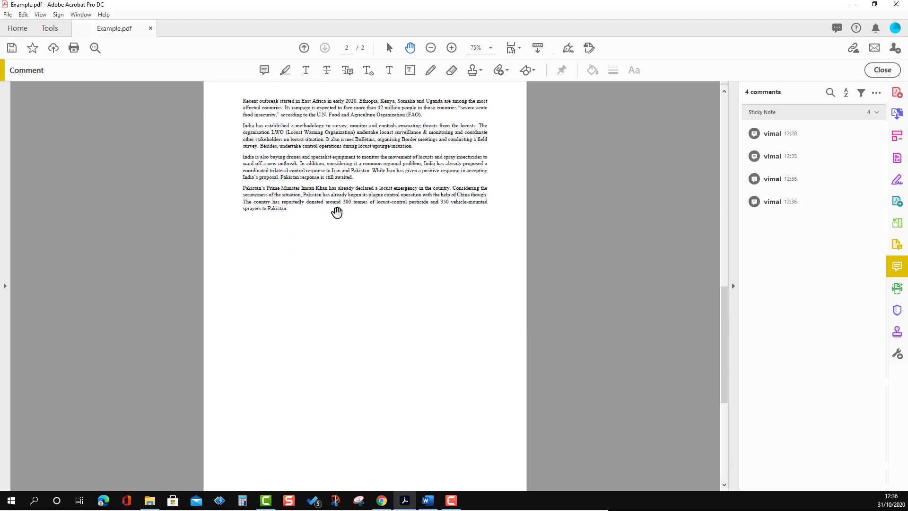
left_click(431, 147)
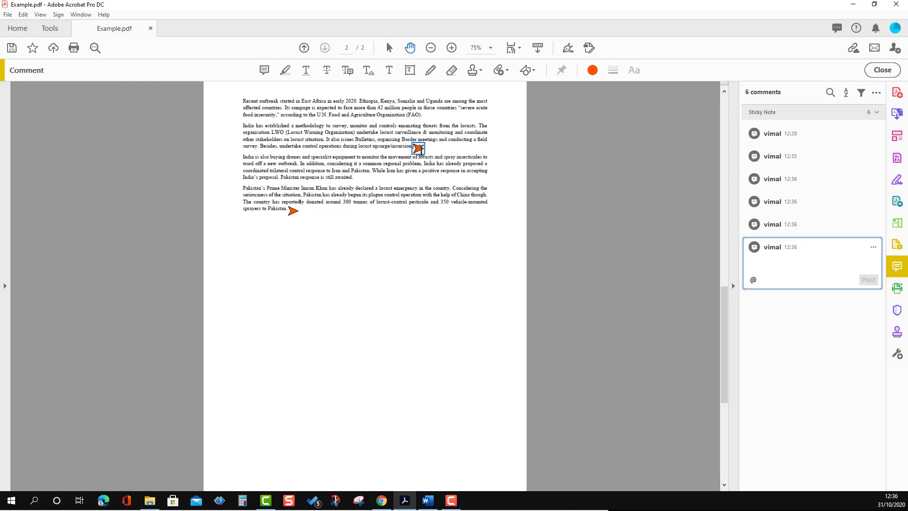
right_click(420, 151)
Change the icon of the note beside 'incursion' to Right Arrow
left_click(463, 244)
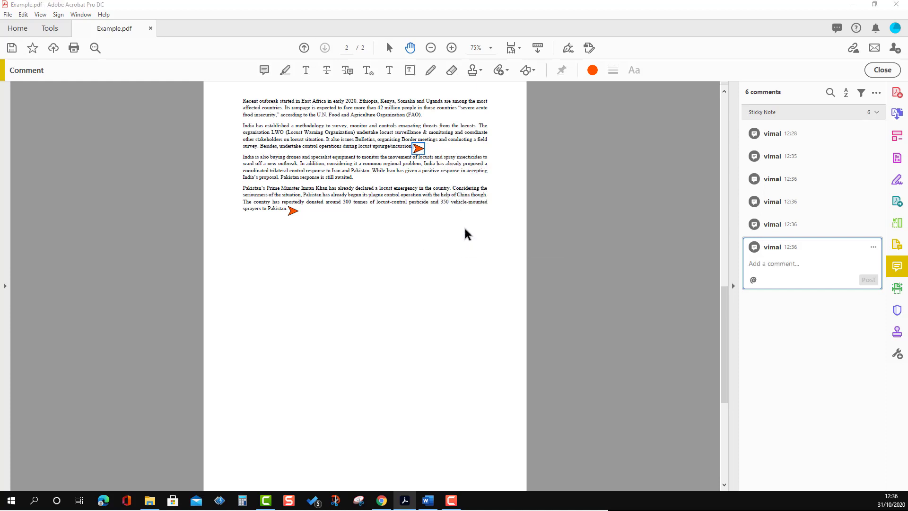
left_click(340, 217)
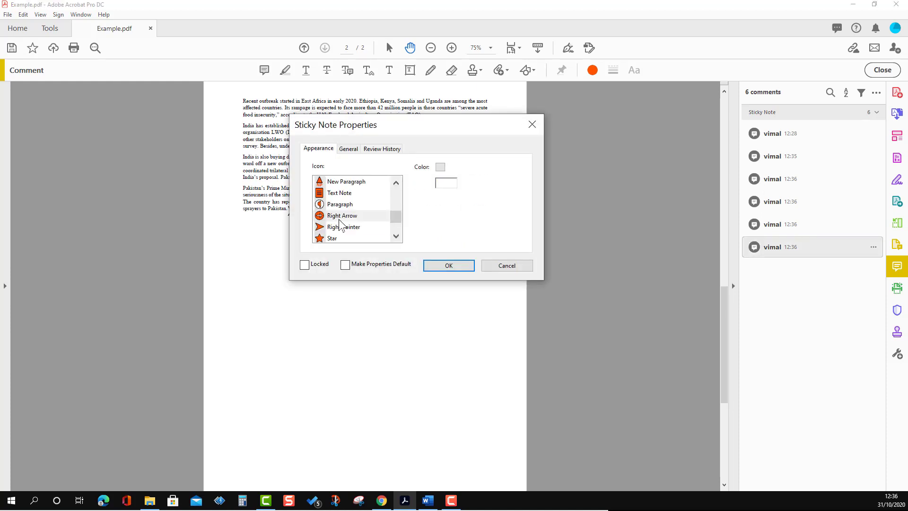
left_click(342, 216)
left_click(452, 265)
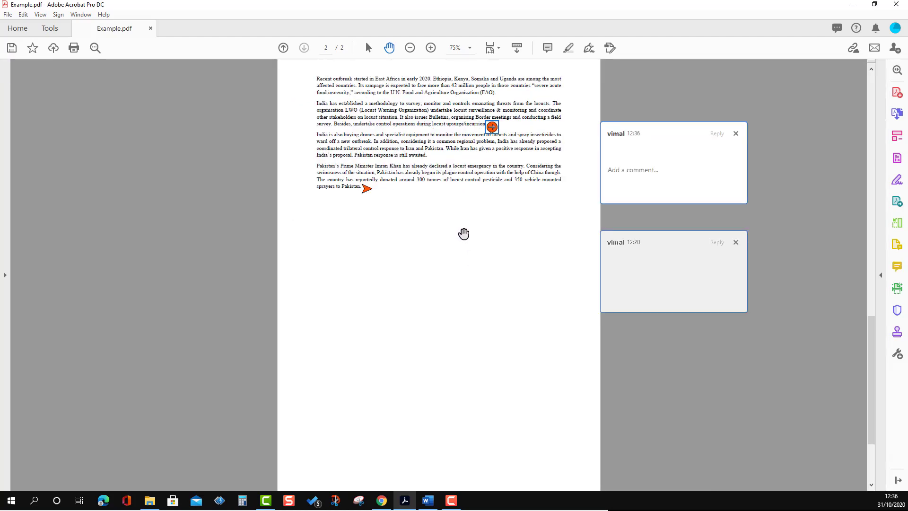
Close the 12:36 and 12:28 note pop-ups and restore the comment list
left_click(736, 133)
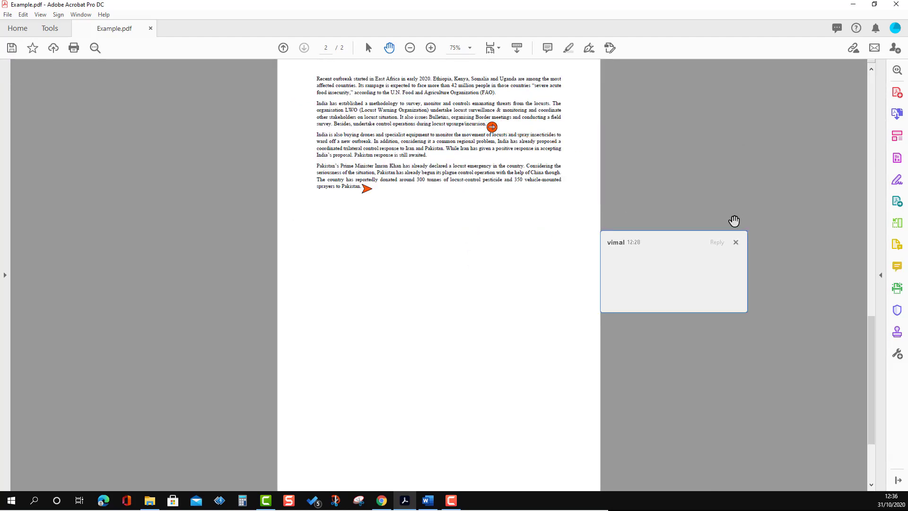
left_click(735, 242)
left_click(897, 266)
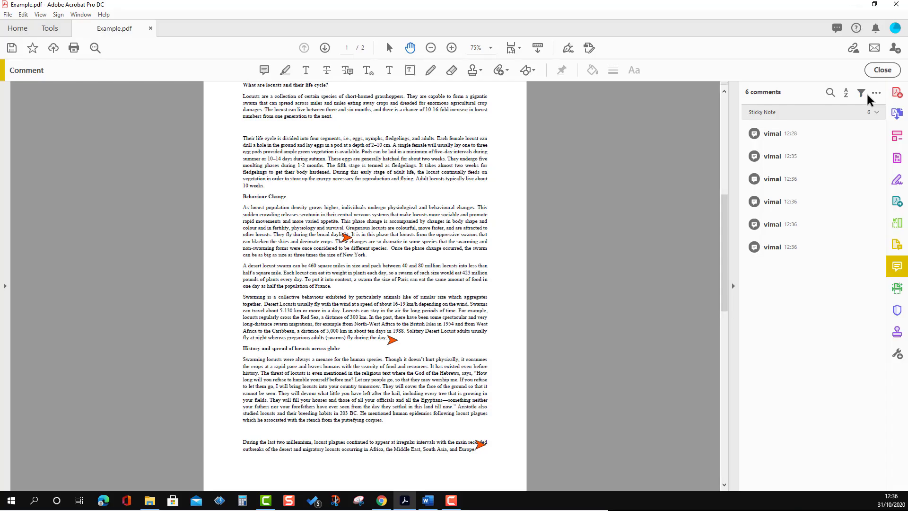
Sort the comment list by page
left_click(847, 95)
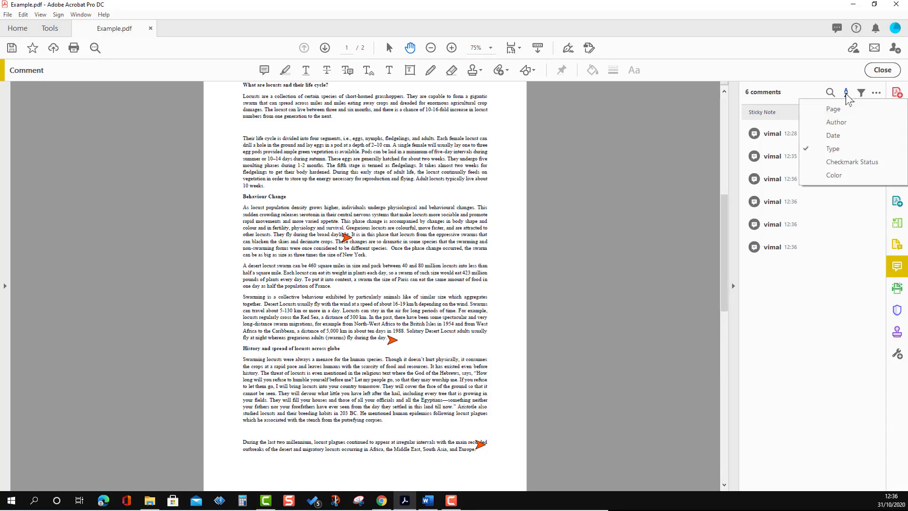
left_click(832, 109)
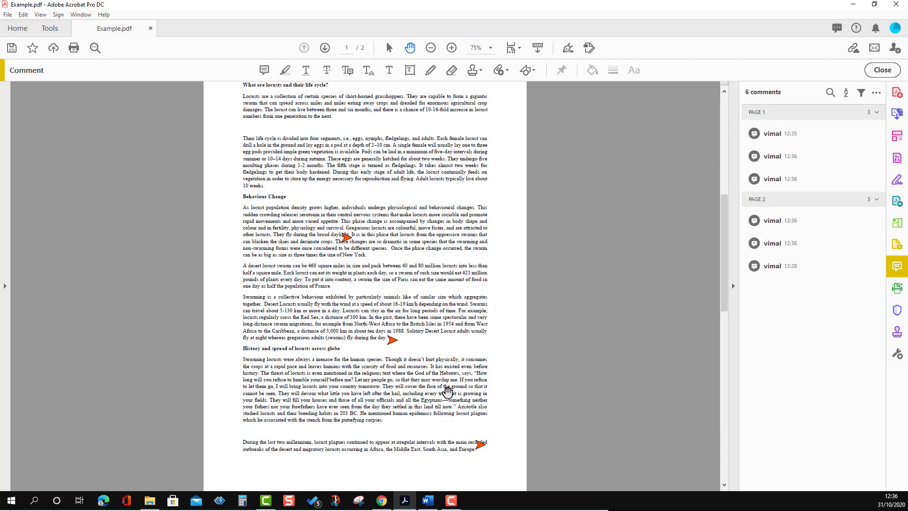
scroll(446, 391, "down", 1)
scroll(447, 385, "down", 3)
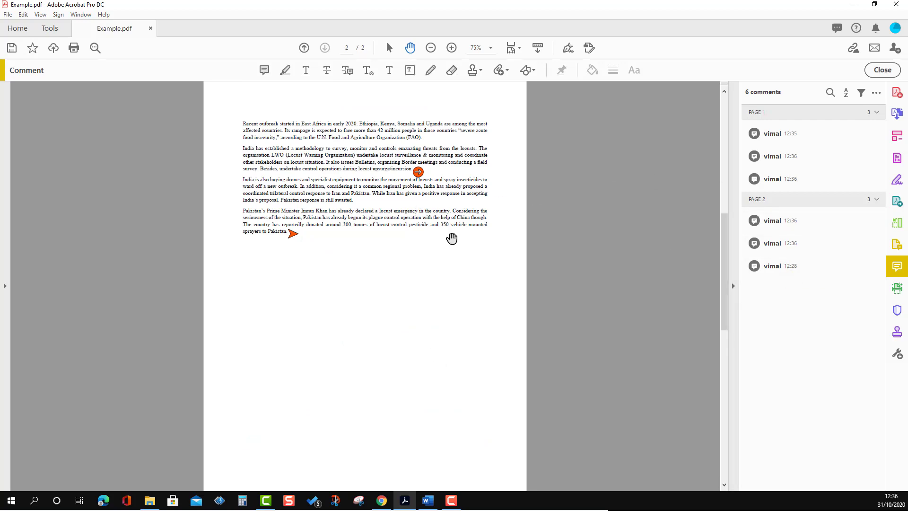
scroll(454, 237, "down", 1)
Move the Right Arrow note beside 'spray' and the Right Pointer note below the last paragraph
left_click(773, 245)
left_click(774, 220)
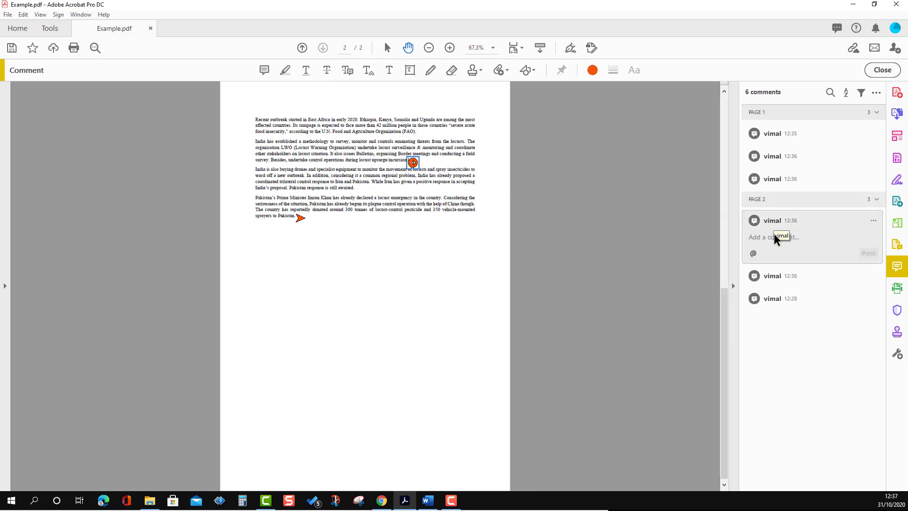
left_click(782, 295)
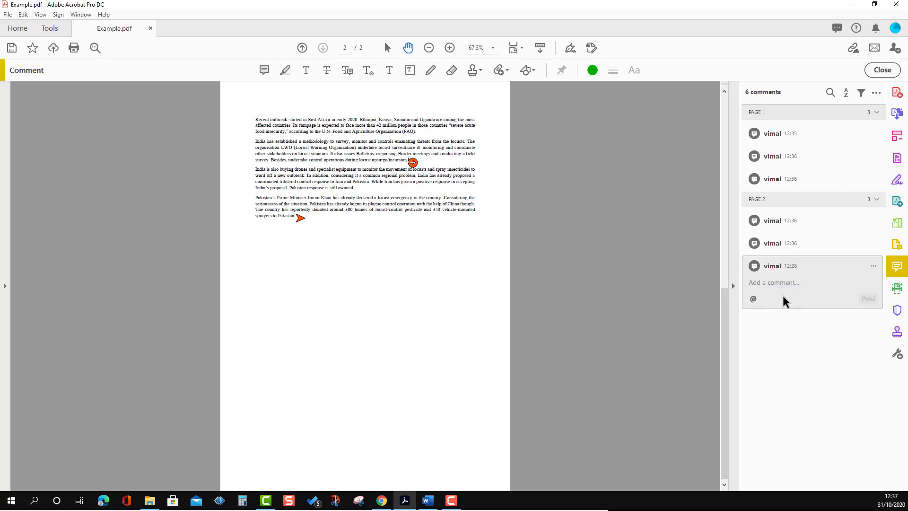
left_click(780, 243)
left_click(778, 223)
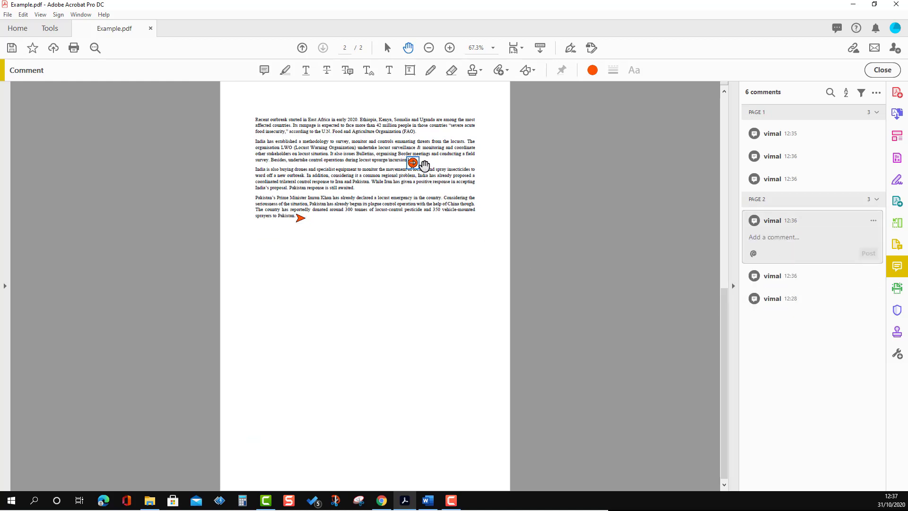
left_click_drag(444, 172, 443, 173)
left_click_drag(301, 217, 308, 224)
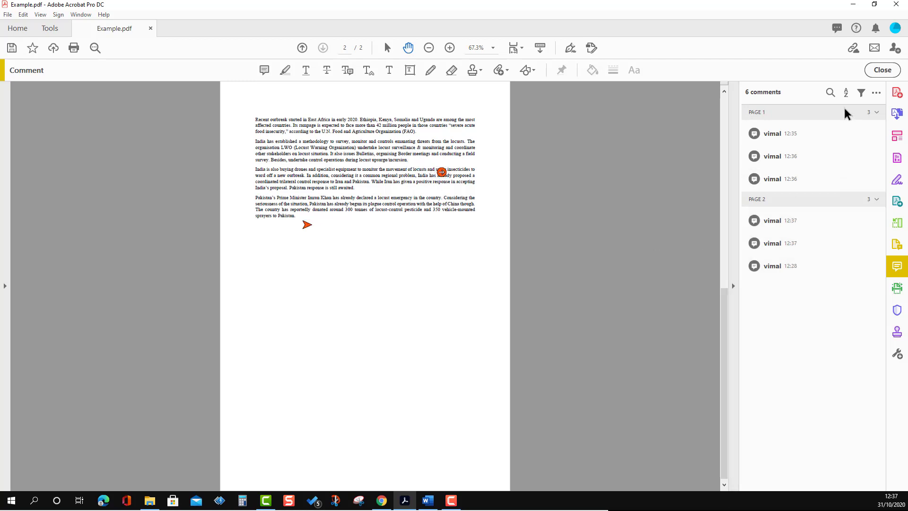
Sort the comment list by Author, then Date, then Type, and finally Color
left_click(847, 94)
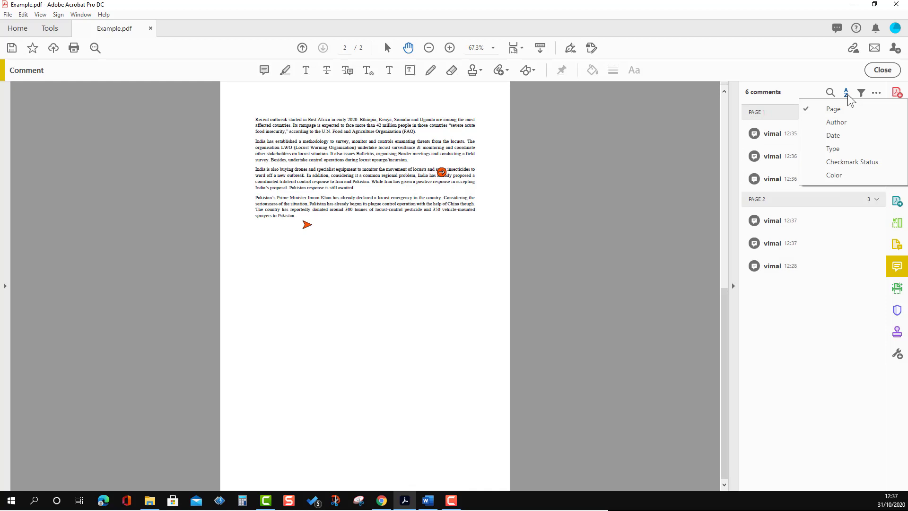
left_click(842, 123)
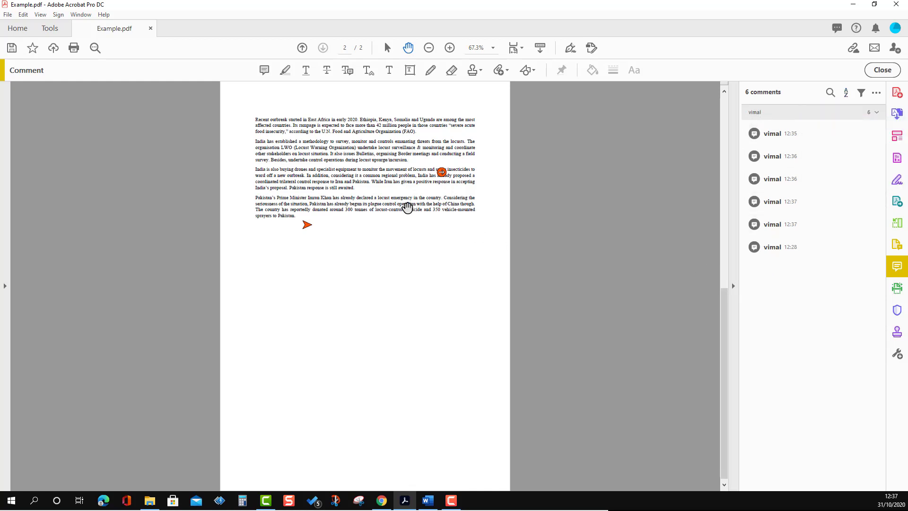
left_click(847, 92)
left_click(837, 134)
left_click(846, 93)
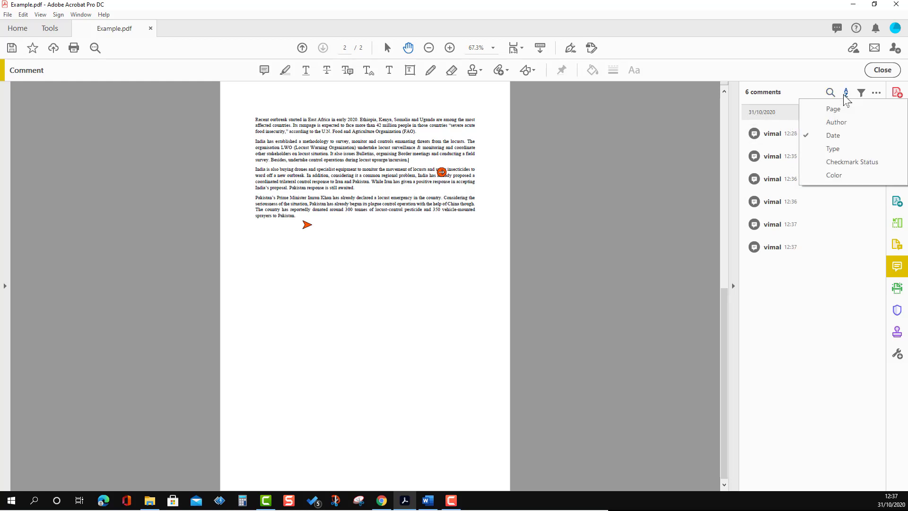
left_click(840, 150)
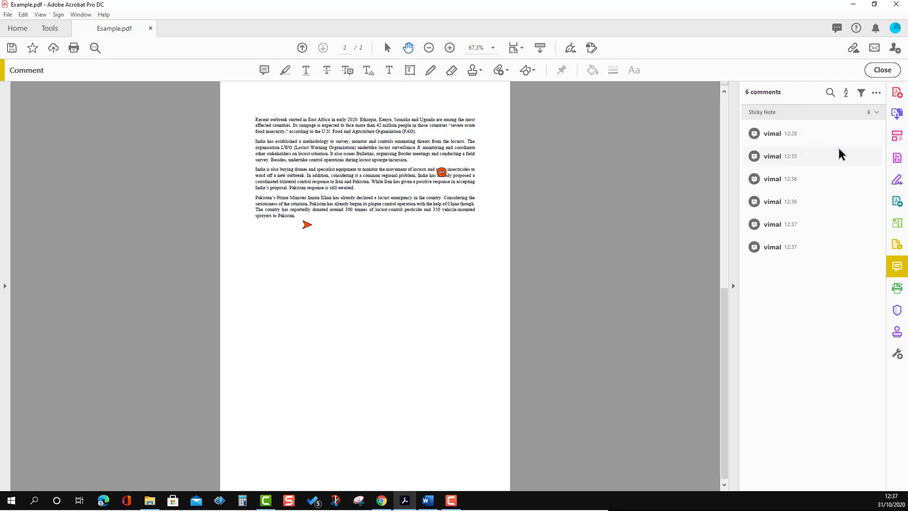
left_click(846, 94)
left_click(836, 177)
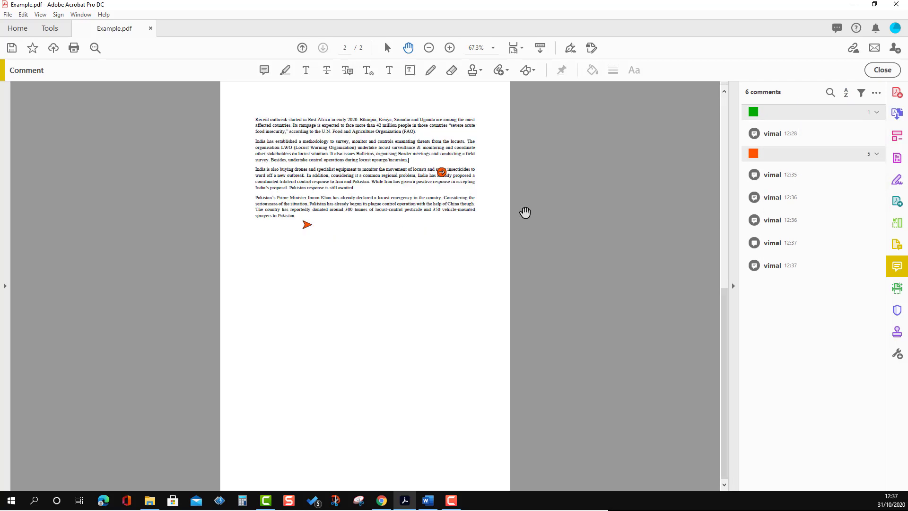